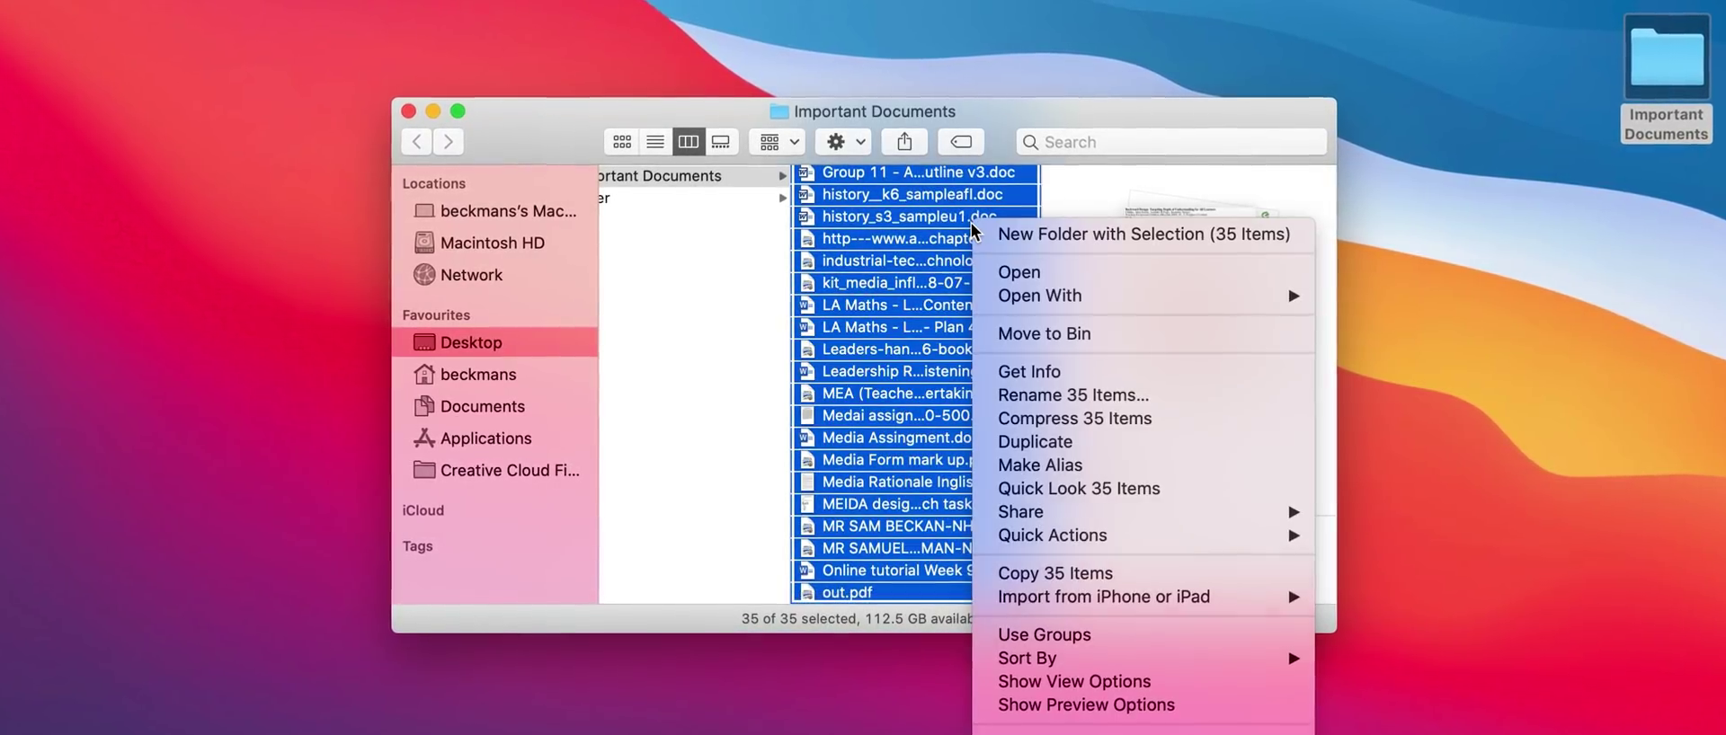
# Step: Batch rename the 35 selected files with the Name and Index format, using "Important Document" as custom format, numbered from 1 after the name
pyautogui.click(1058, 394)
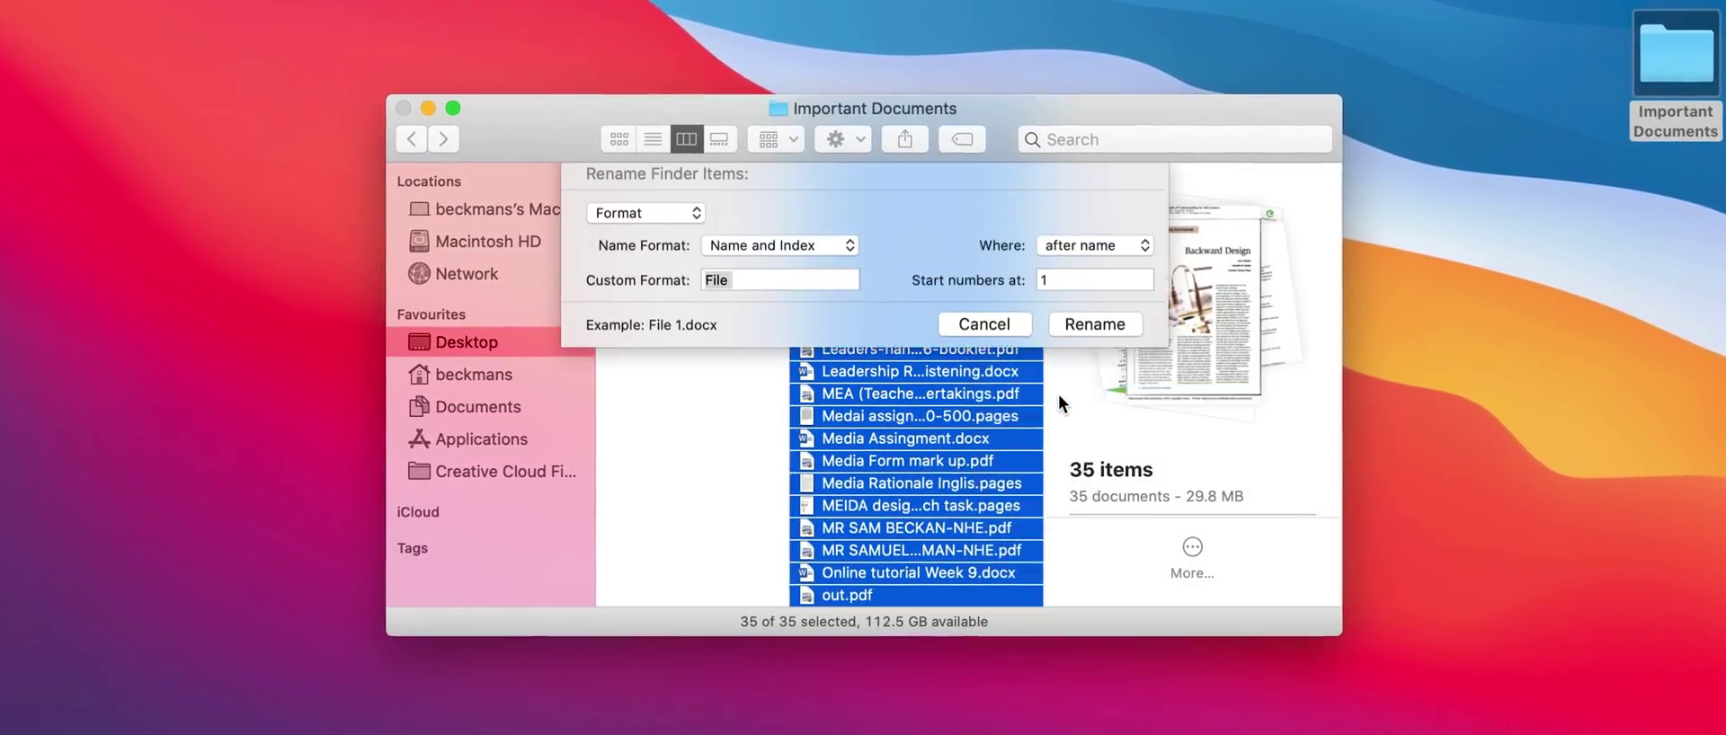
pyautogui.click(563, 325)
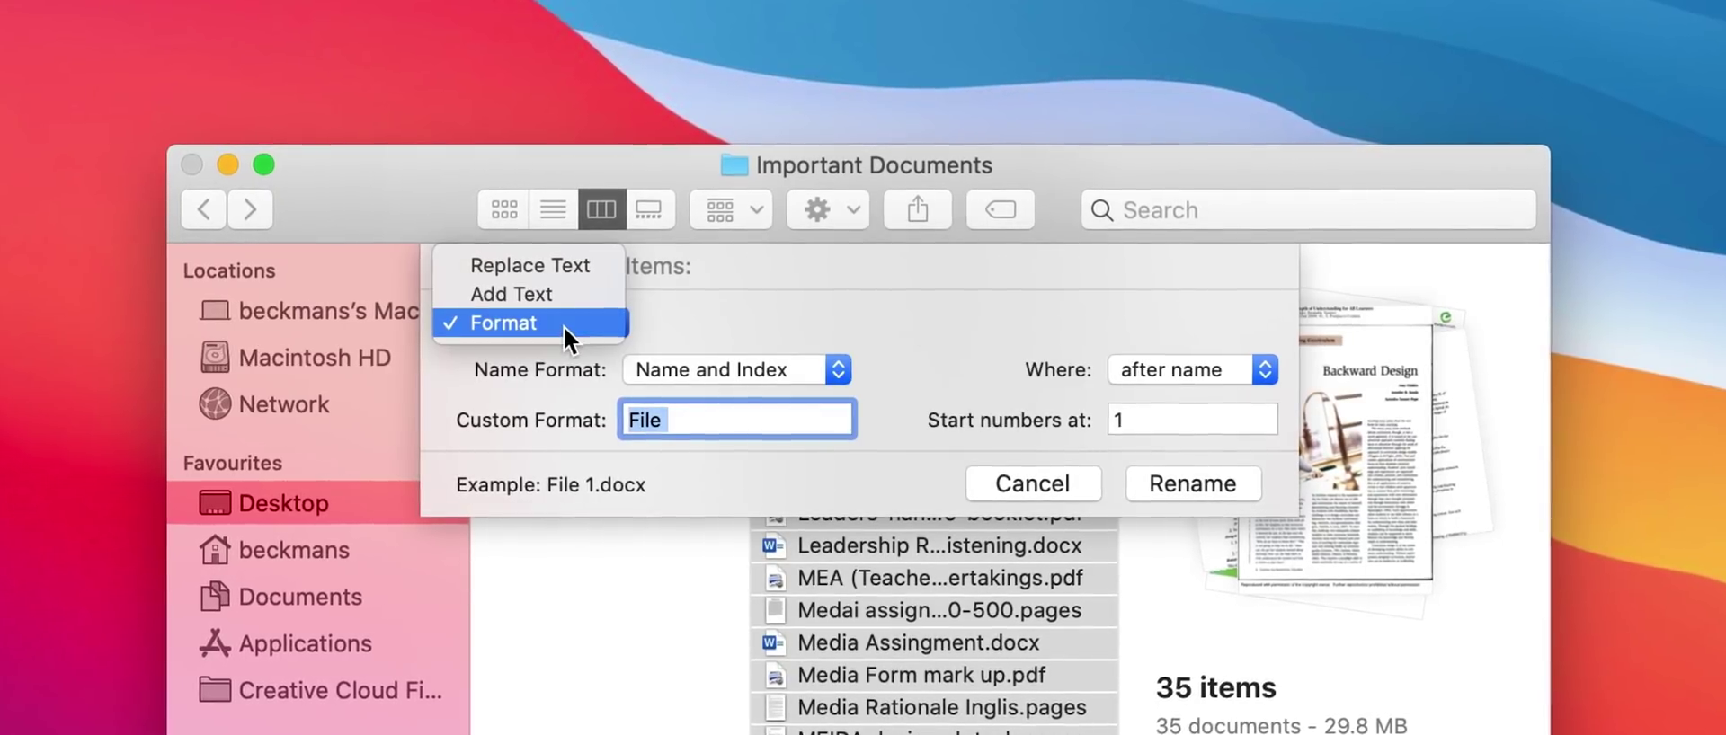
pyautogui.write('Important Document')
pyautogui.click(1192, 412)
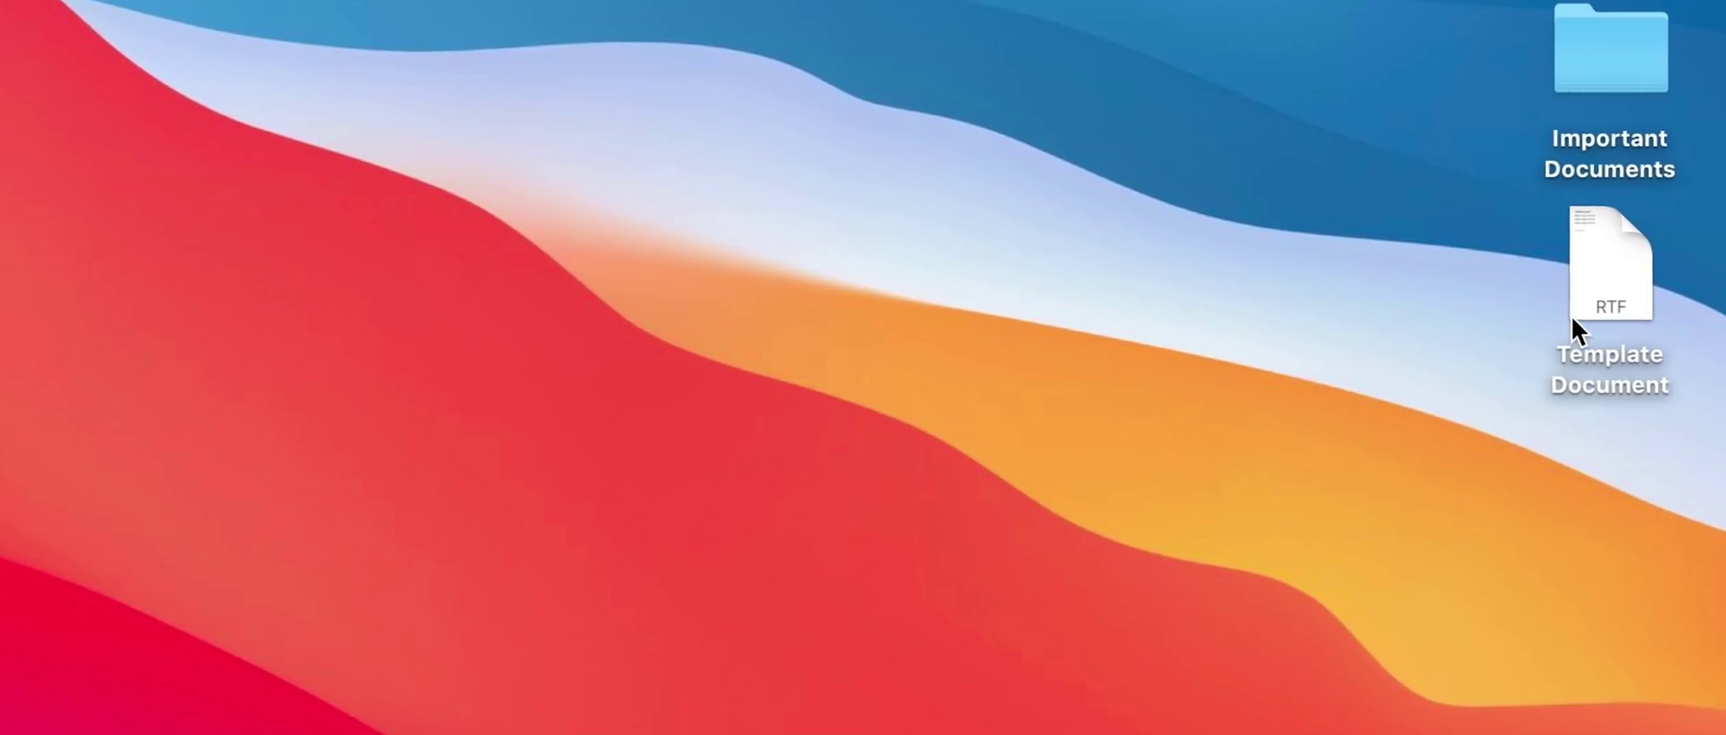
# Step: Open Template Document on the desktop several times to create fresh copies of it
pyautogui.click(1572, 320)
pyautogui.rightClick(1572, 320)
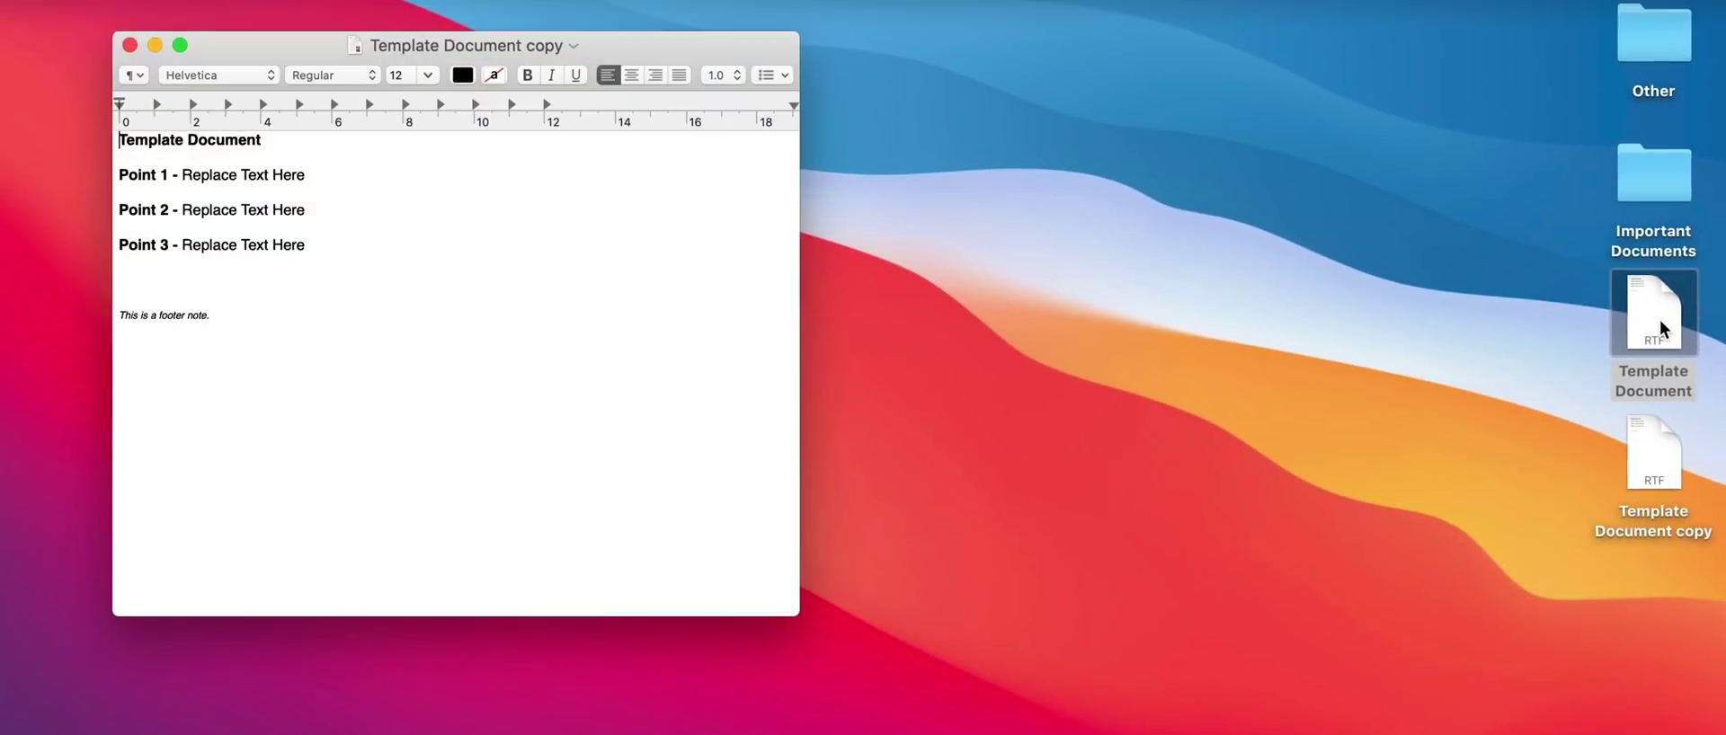
pyautogui.doubleClick(1662, 320)
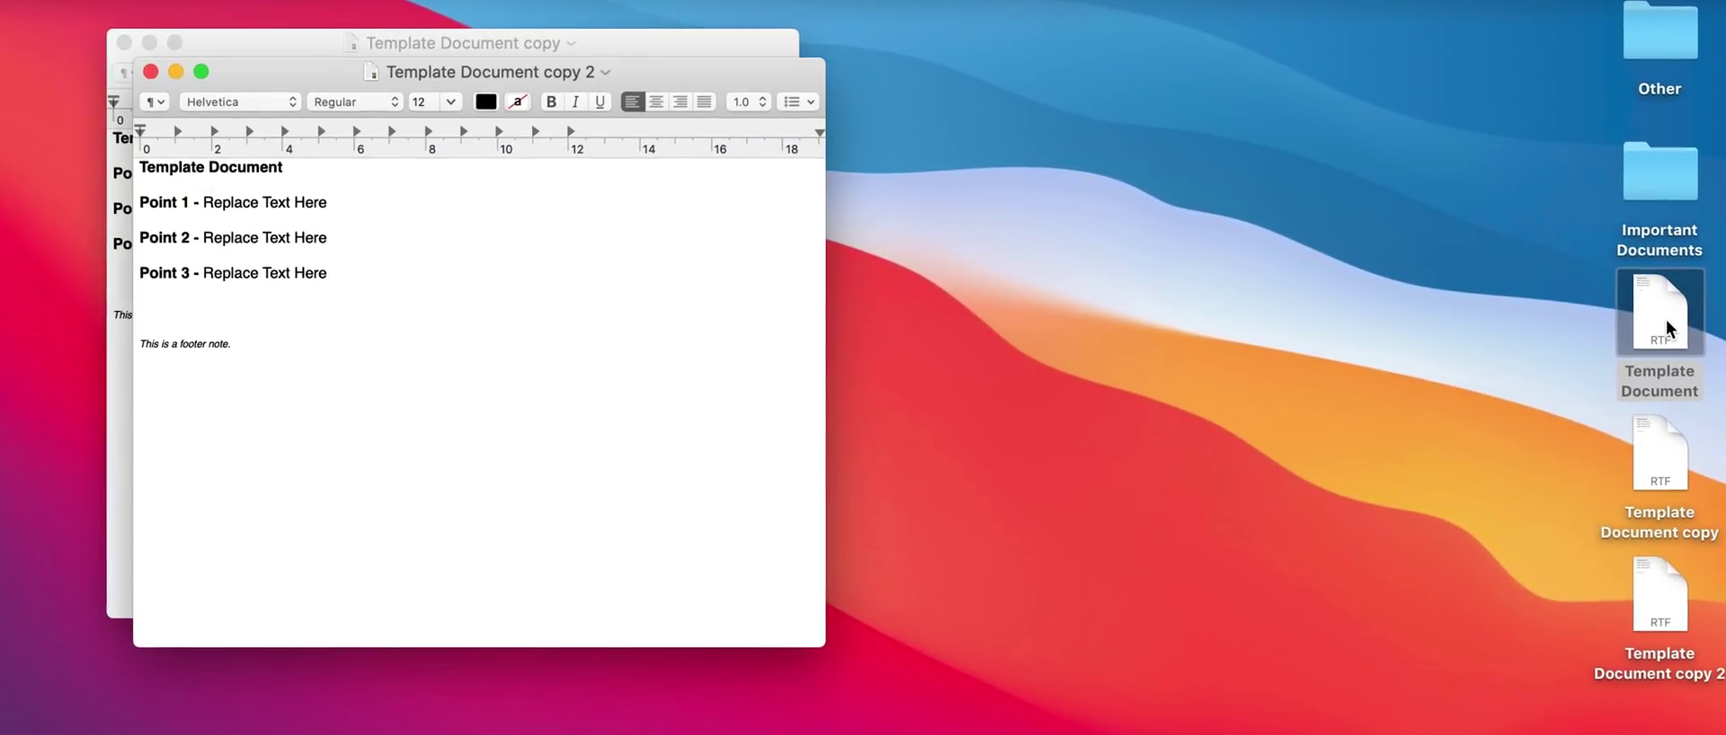
pyautogui.doubleClick(1668, 320)
pyautogui.doubleClick(1669, 320)
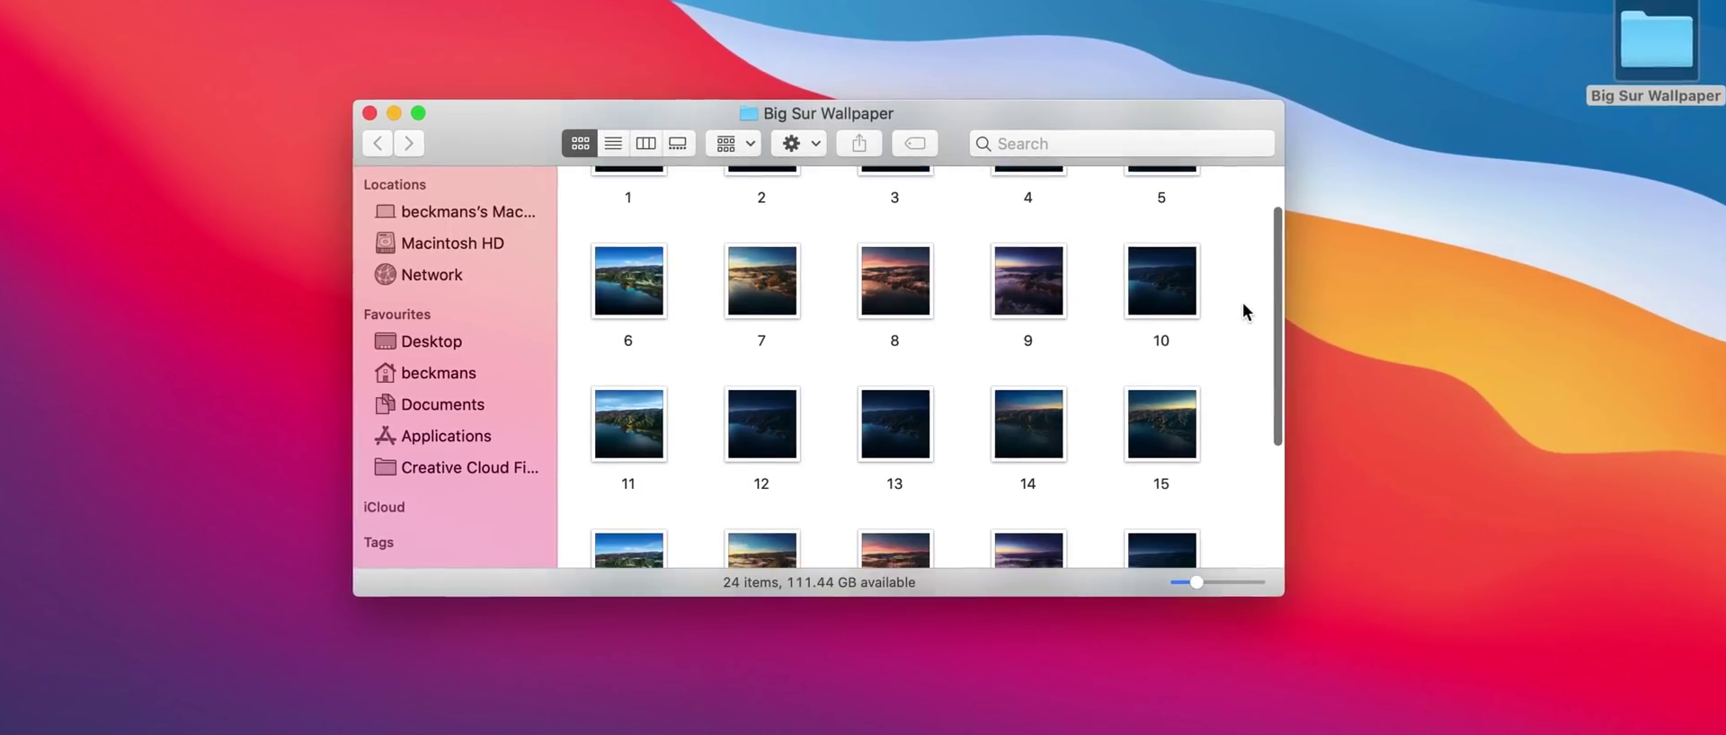
# Step: Look through the Big Sur Wallpaper folder's images, and open dynamicwallpaper.club in Chrome
pyautogui.scroll(-5, 1242, 302)
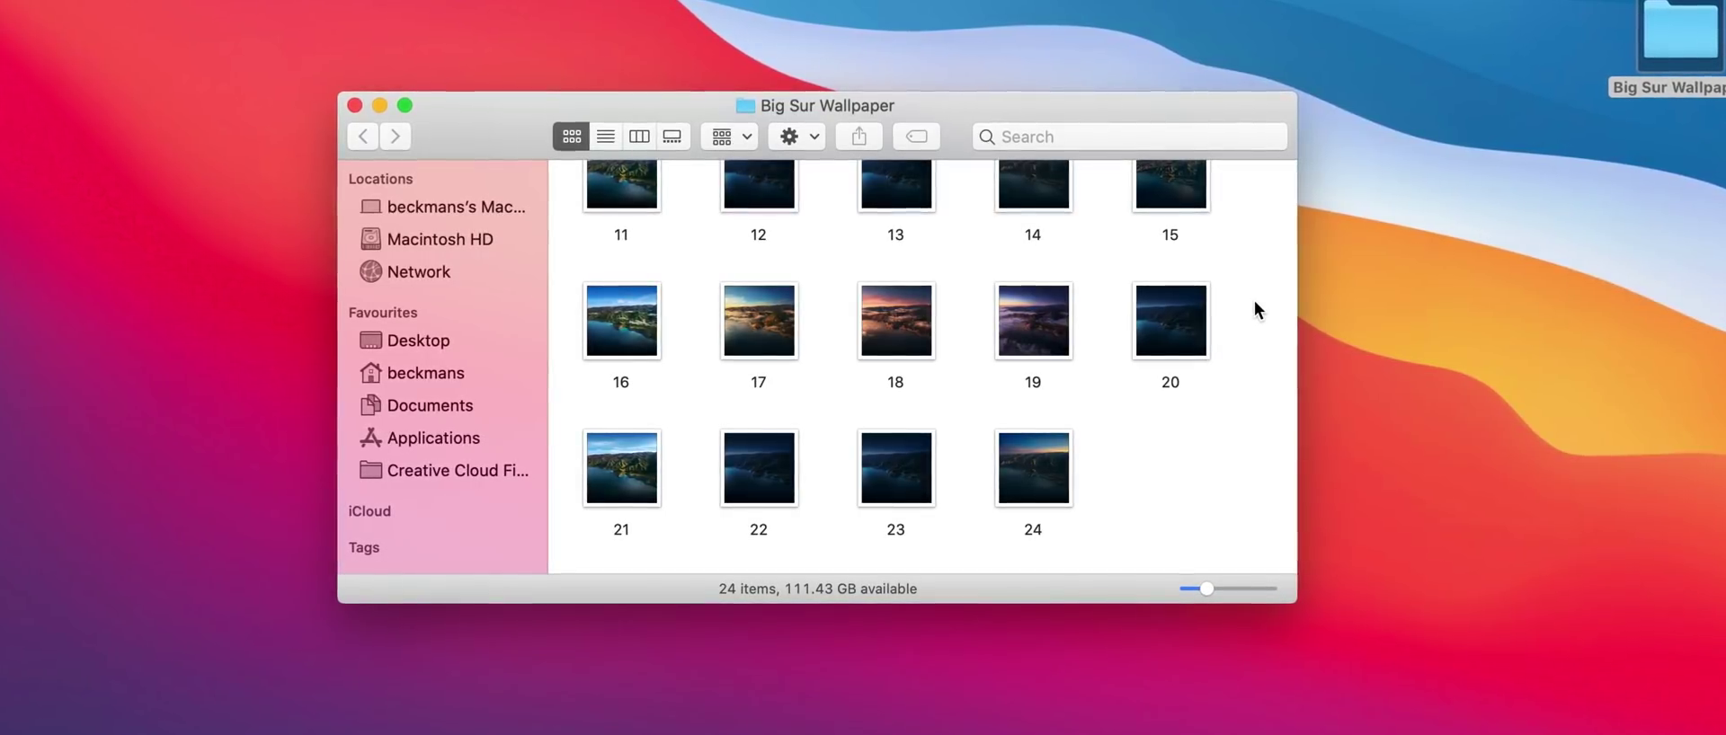
pyautogui.scroll(3, 1255, 302)
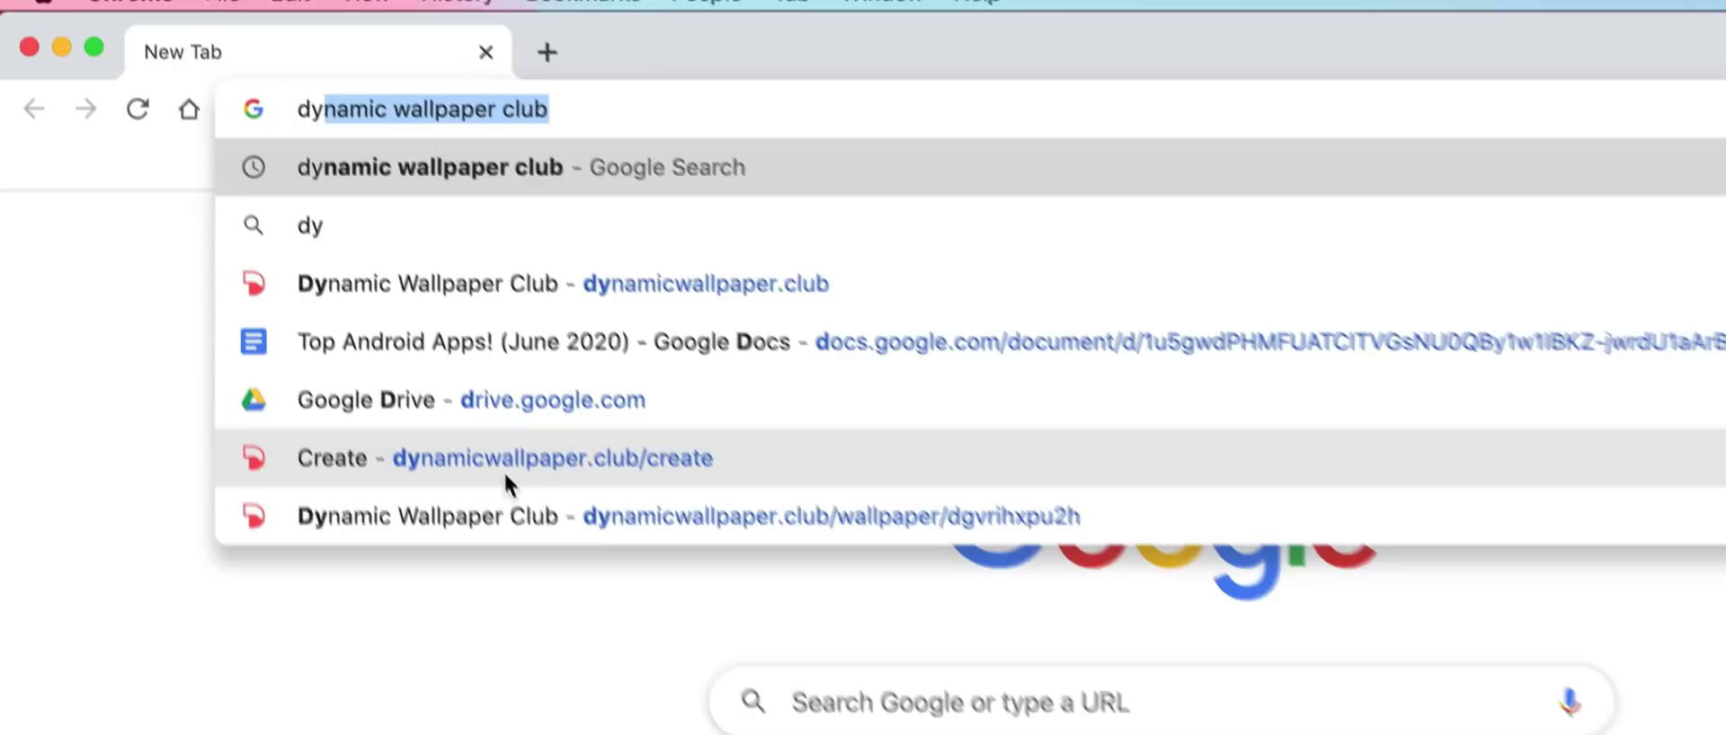
pyautogui.write('namicwallpaper.')
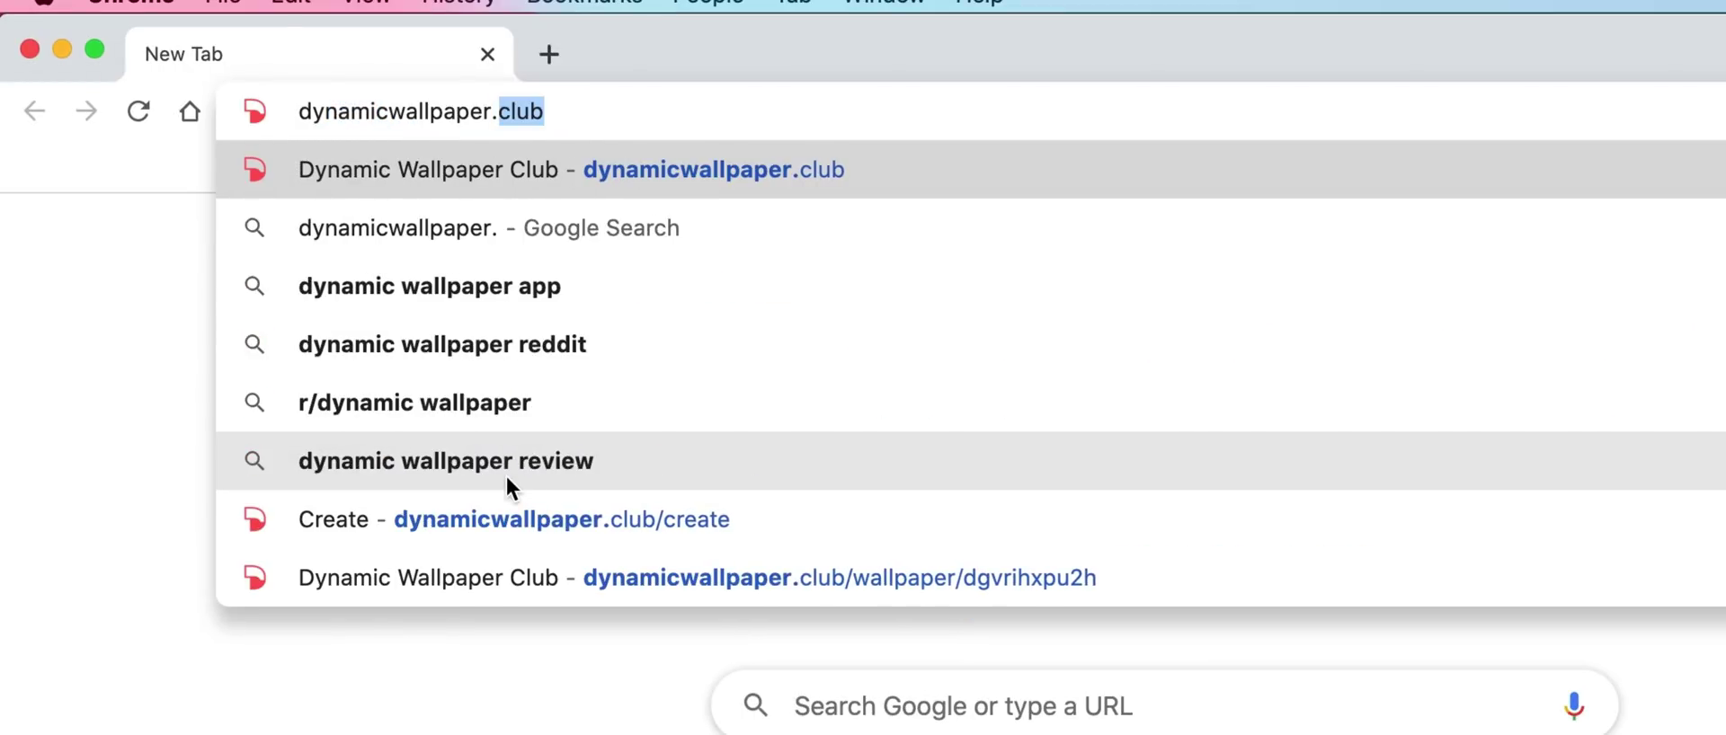
pyautogui.write('club')
pyautogui.press('Return')
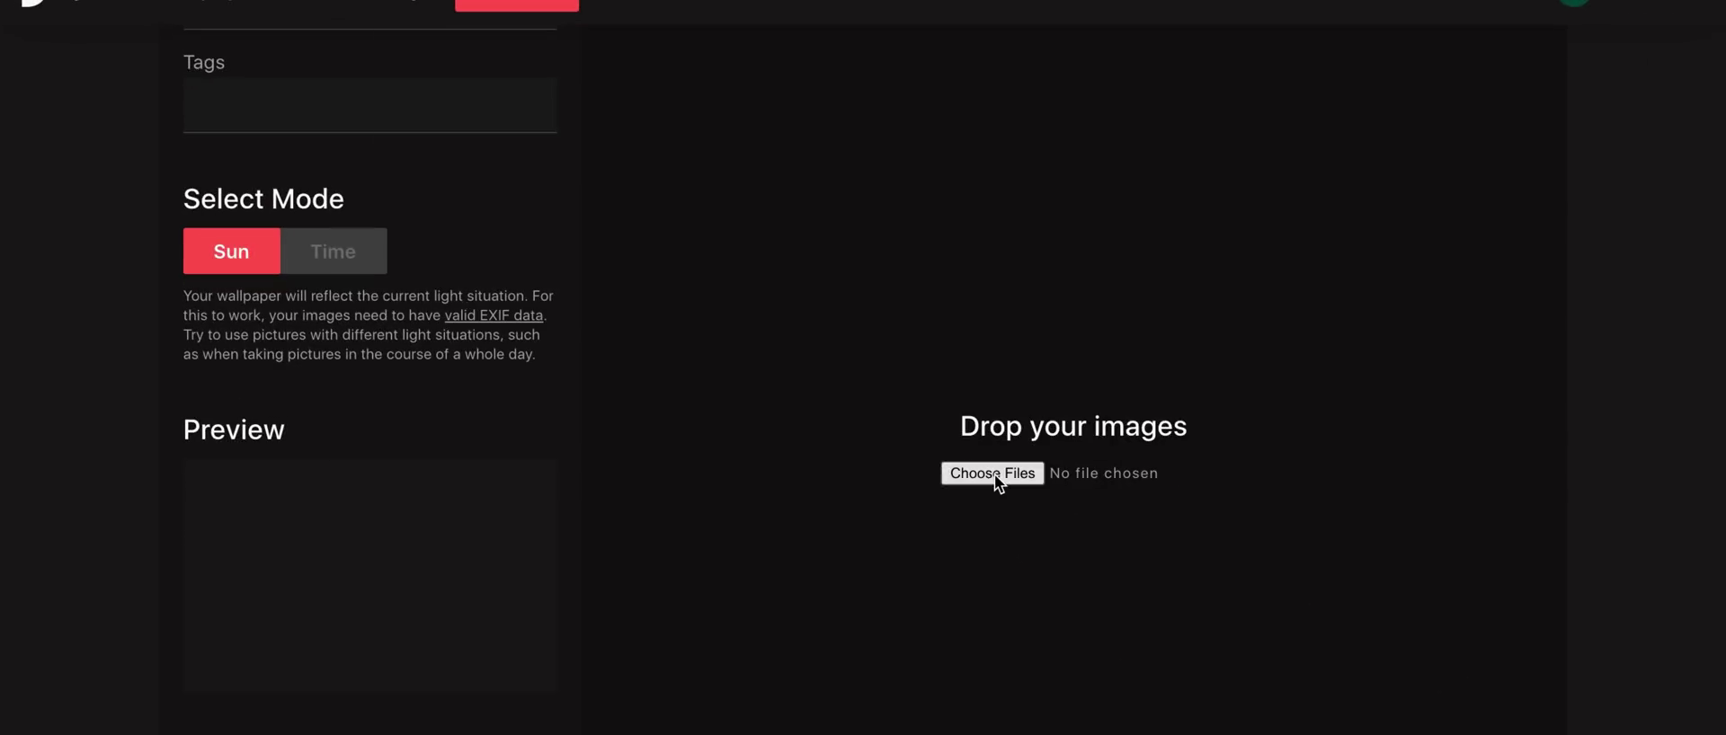
# Step: Upload all 24 images from the Big Sur Wallpaper folder to the wallpaper creation page
pyautogui.click(994, 473)
pyautogui.click(751, 108)
pyautogui.click(934, 134)
pyautogui.press('super+a')
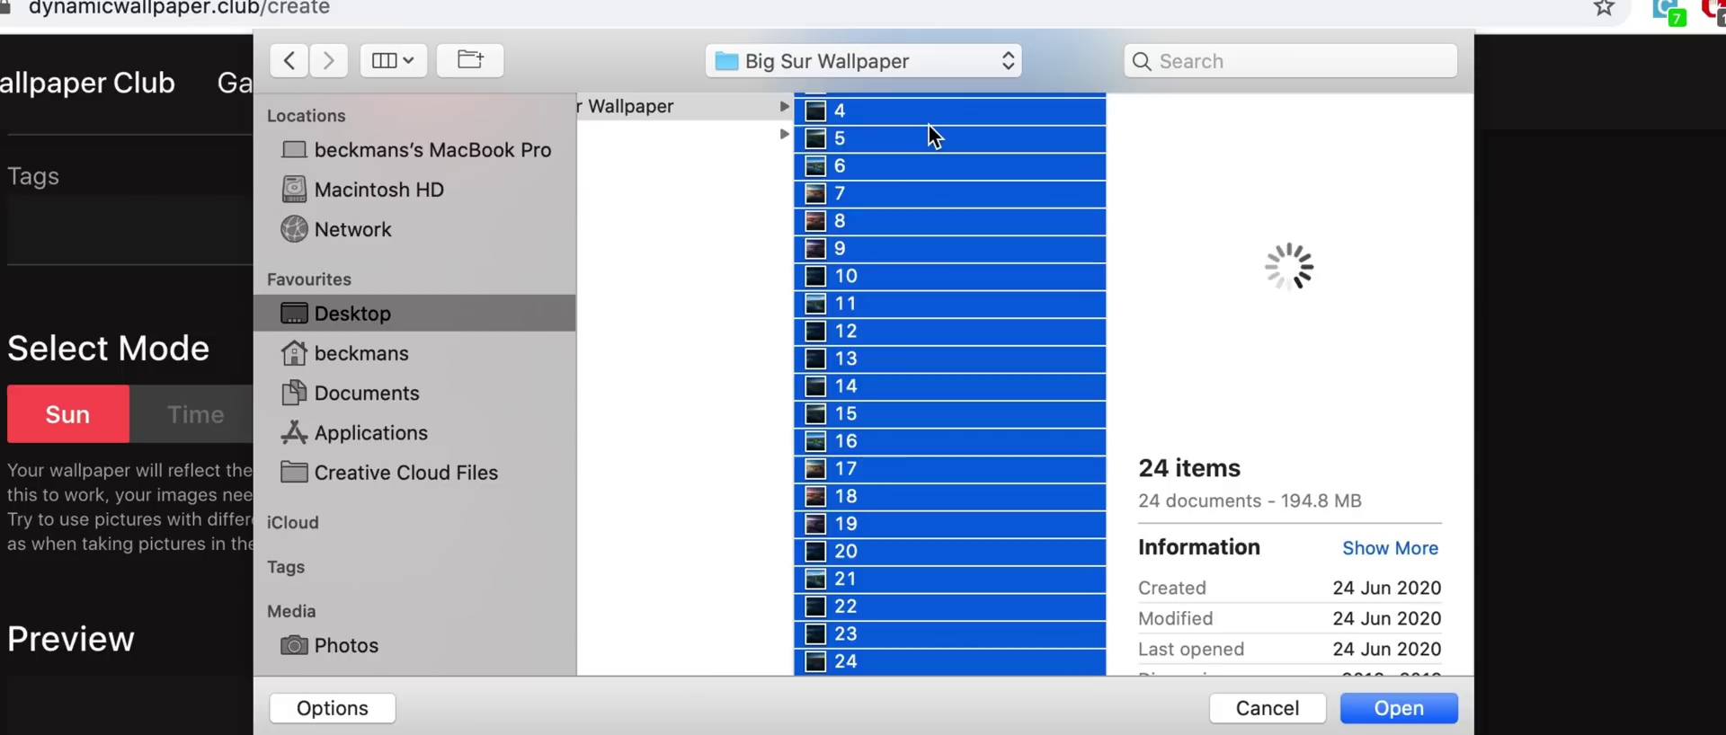
pyautogui.press('Return')
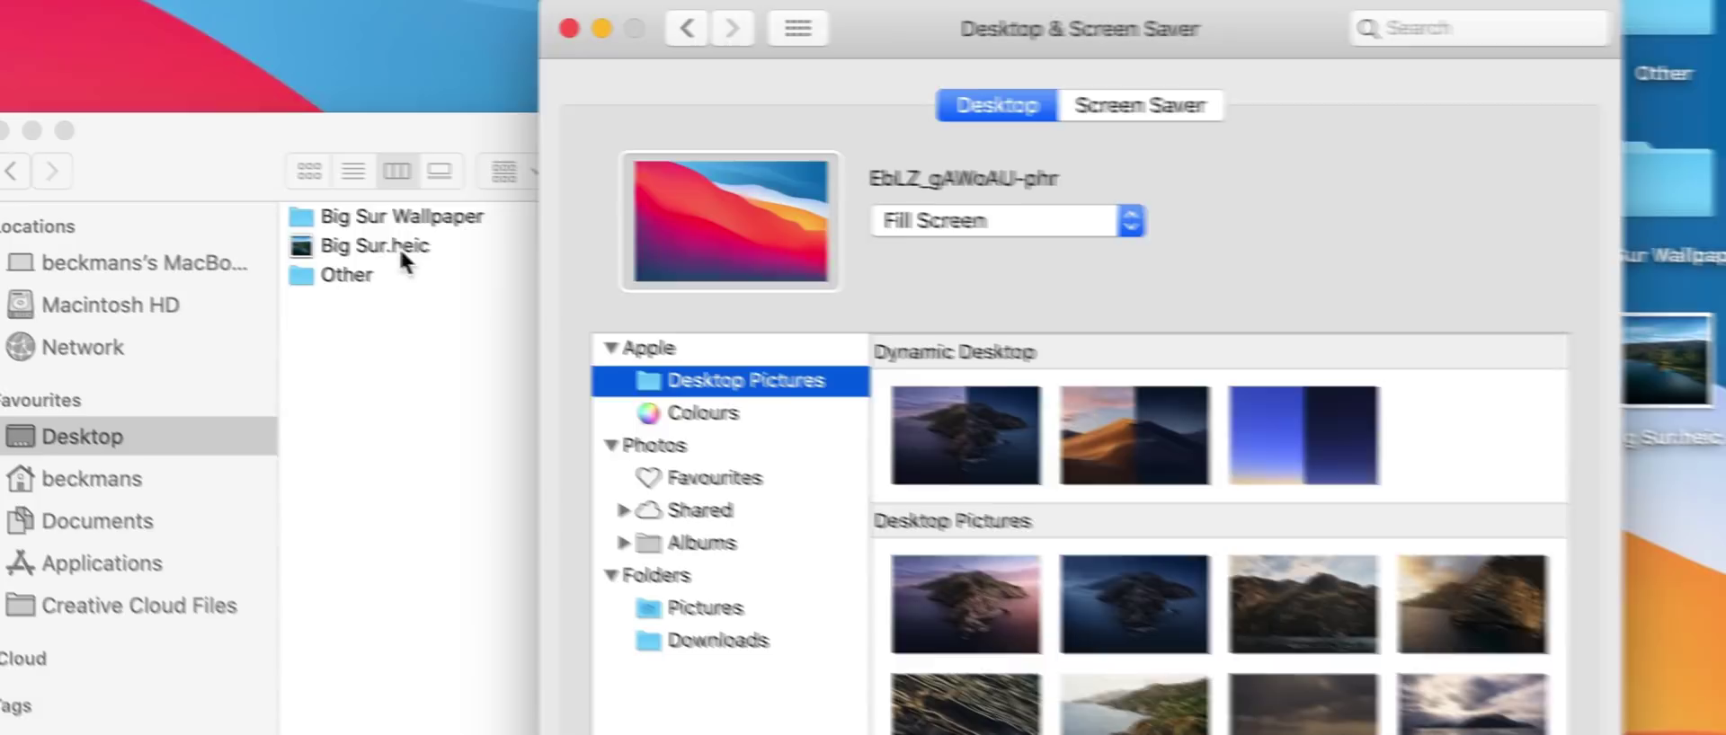
# Step: Set Big Sur.heic from the Desktop folder as the desktop picture in the Desktop & Screen Saver settings
pyautogui.moveTo(399, 247); pyautogui.dragTo(760, 238)
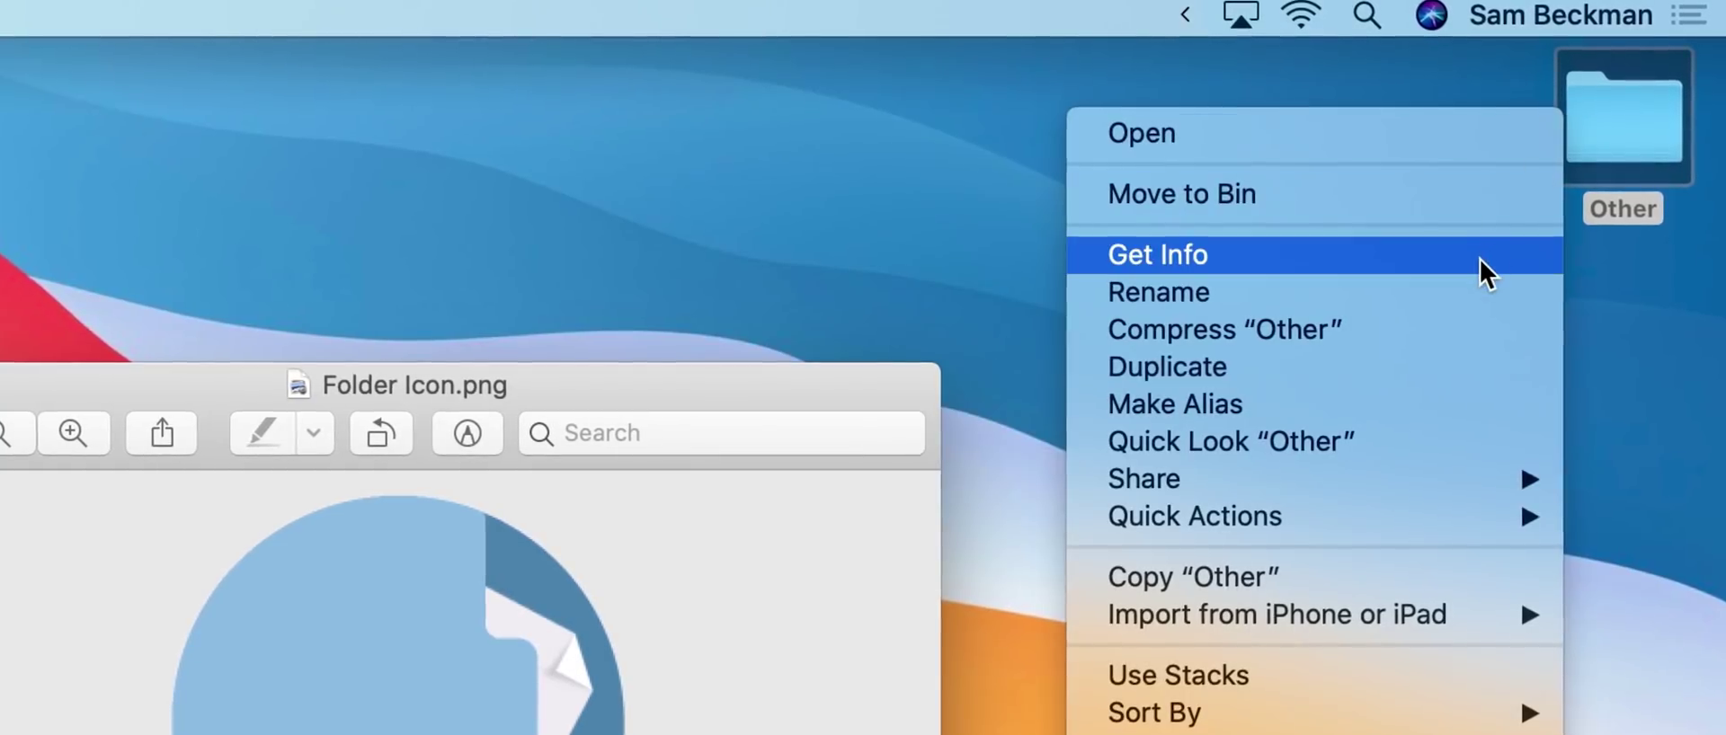
# Step: Replace the Other folder's icon with the copied Folder Icon.png image through its info window
pyautogui.click(1479, 257)
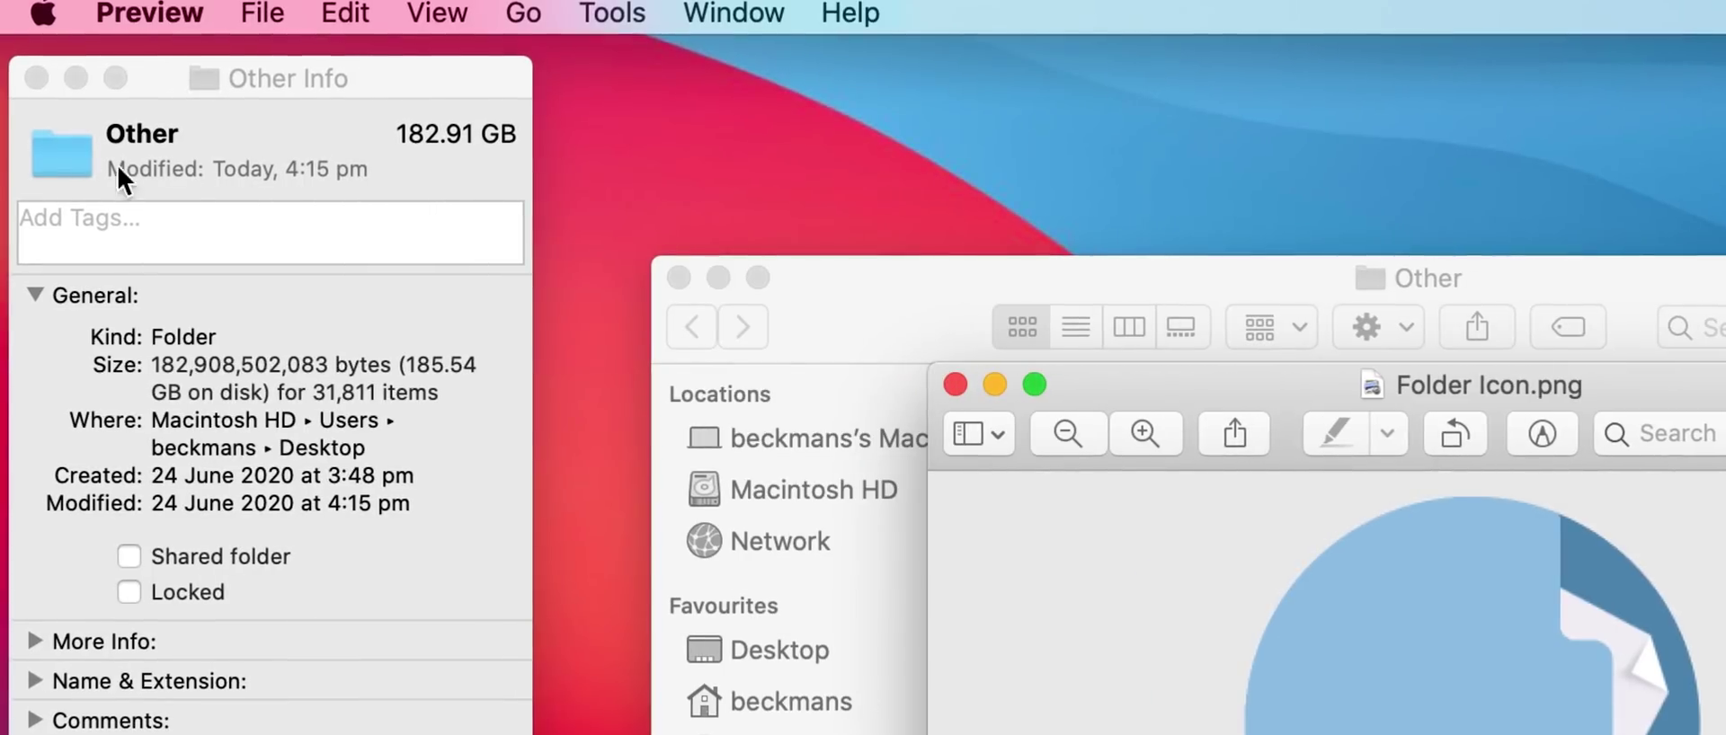
pyautogui.click(71, 164)
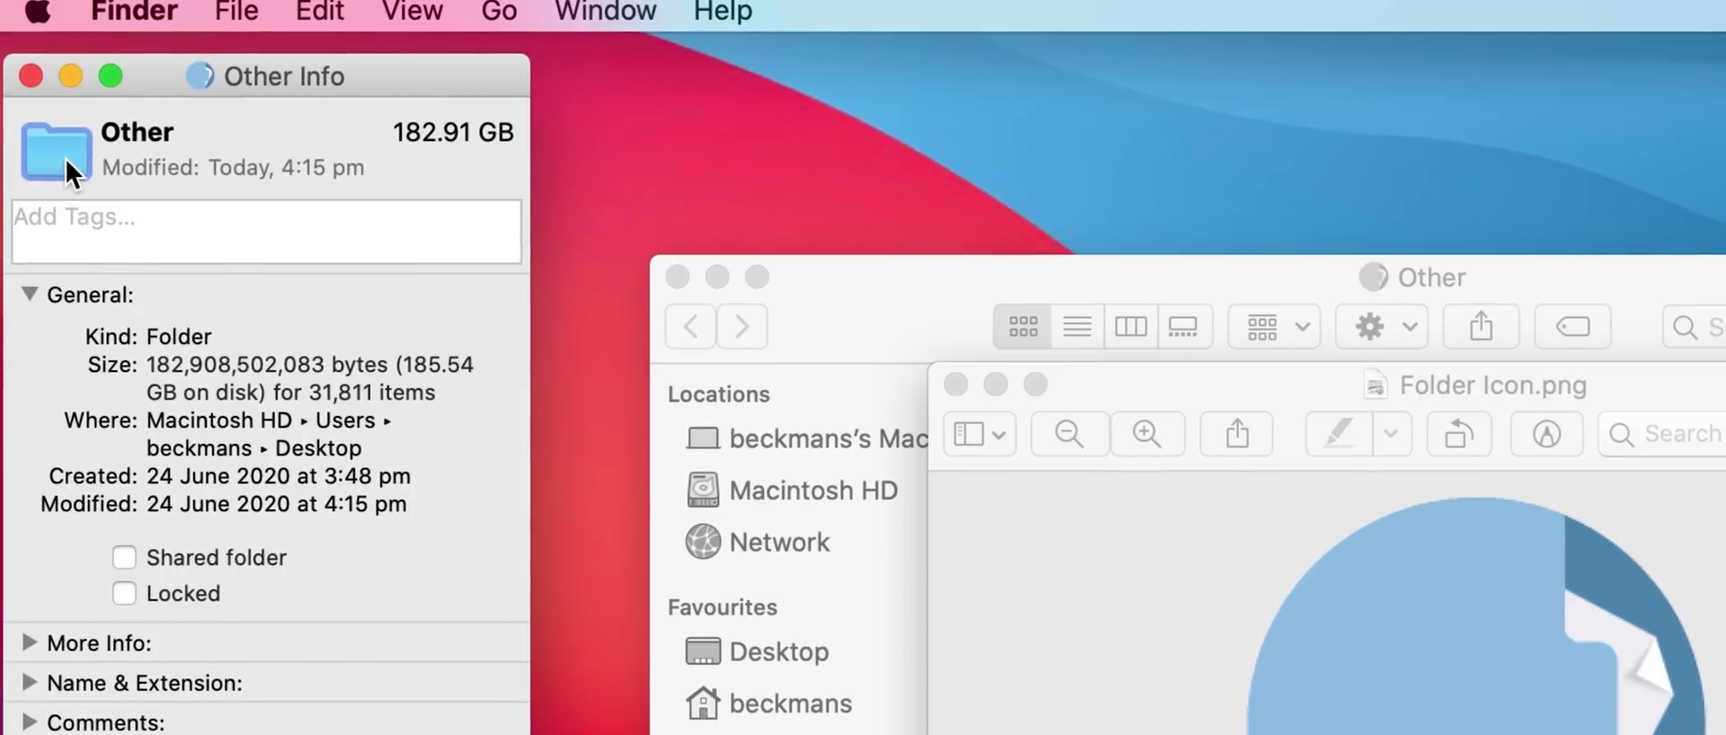
pyautogui.press('super+v')
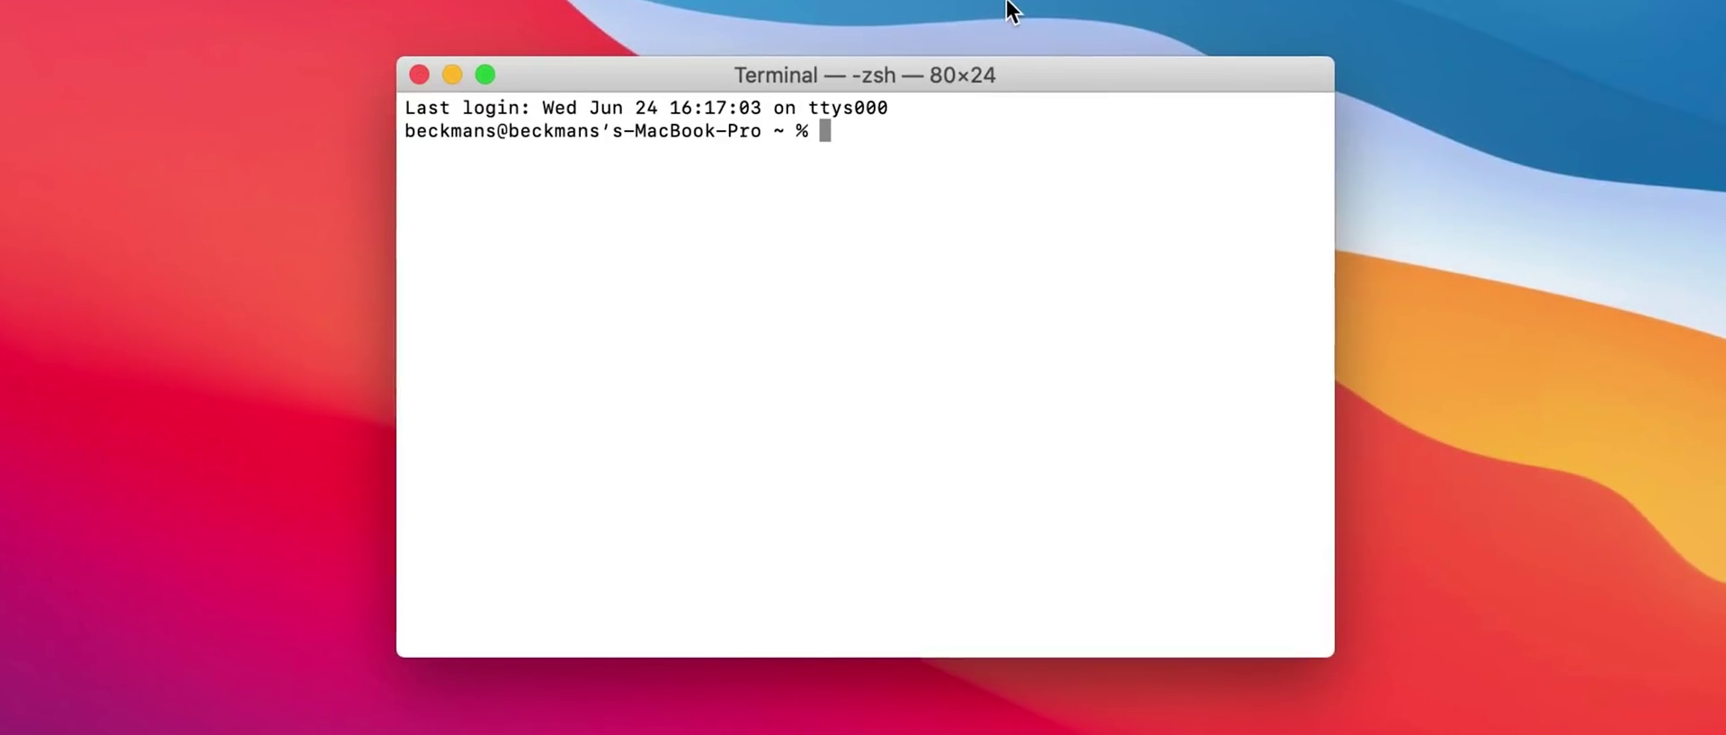
# Step: Add a blank spacer to the Dock with the Terminal command defaults write com.apple.dock persistent-apps -array-add '{"tile-type"="spacer-tile";}'; killall Dock, and reposition it
pyautogui.write('defaults write com.apple.dock persistent-apps -array-add \'{"tile-type"="spacer-tile";}\'; killall Dock')
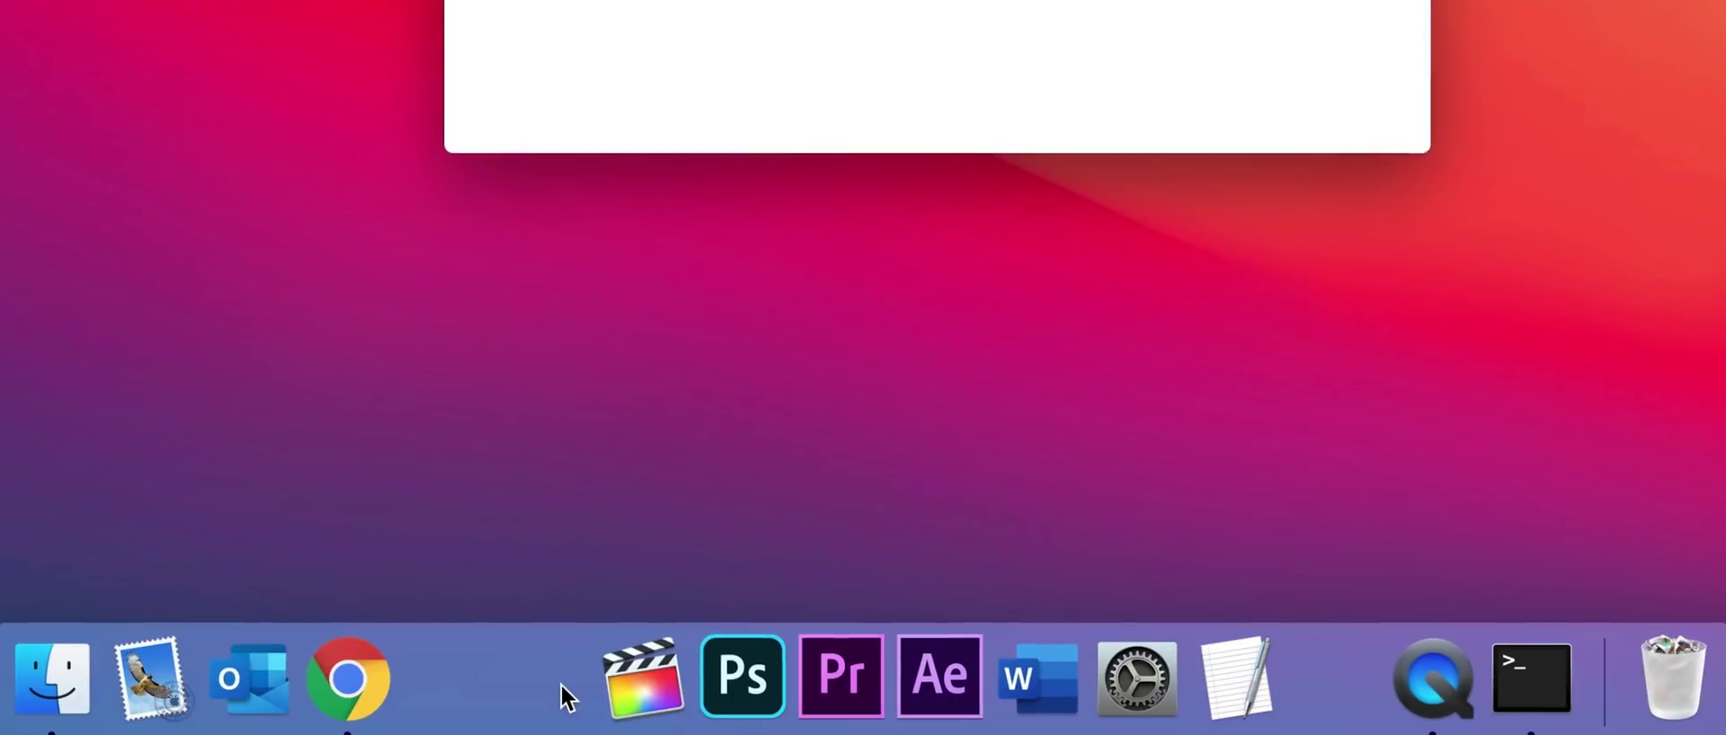
pyautogui.moveTo(886, 682); pyautogui.dragTo(986, 690)
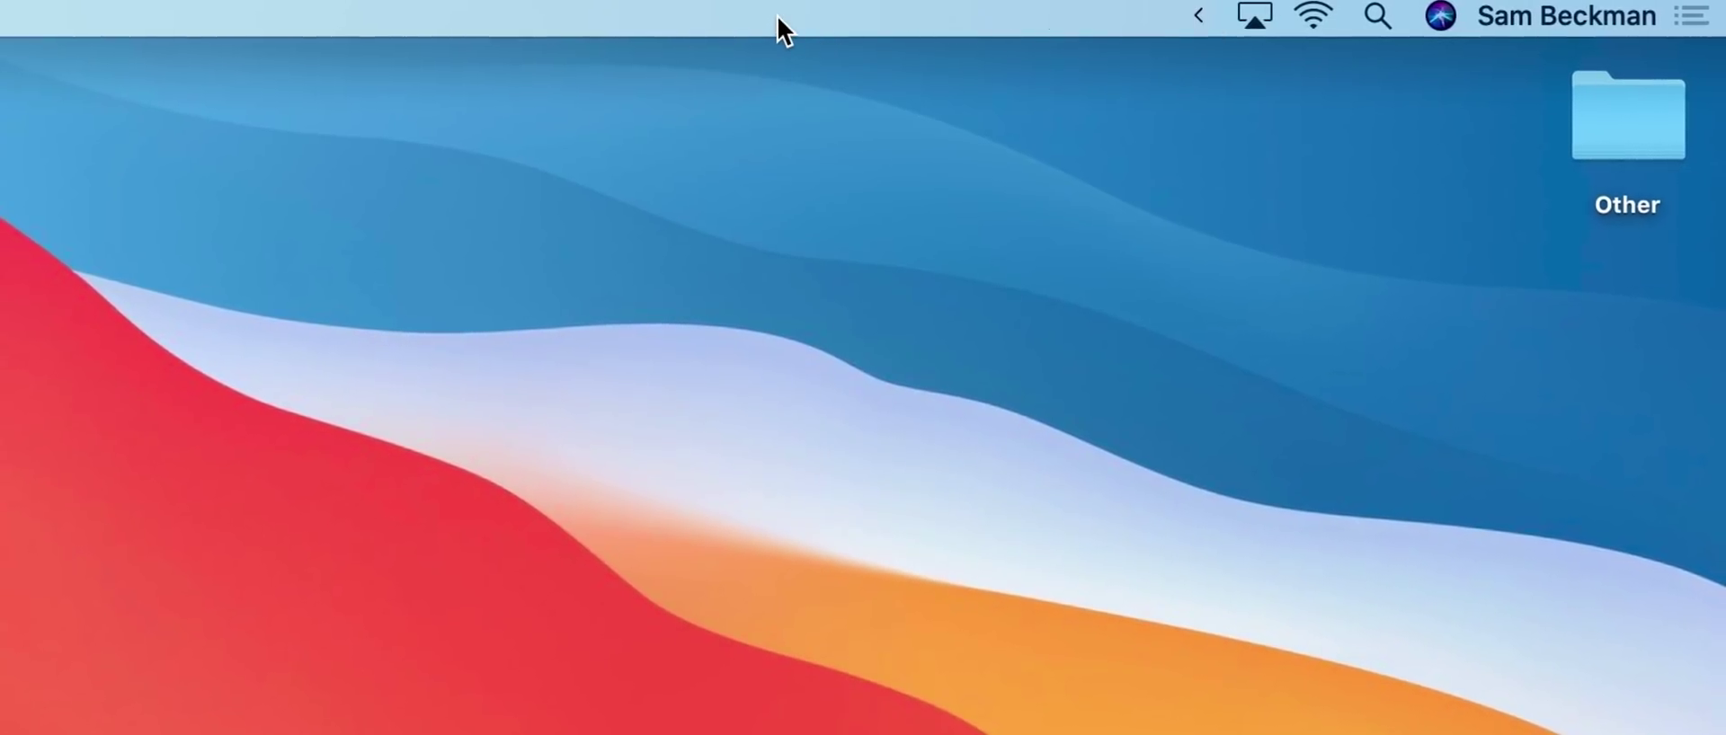
# Step: Open the options of the arrow that hides menu bar icons
pyautogui.rightClick(1198, 14)
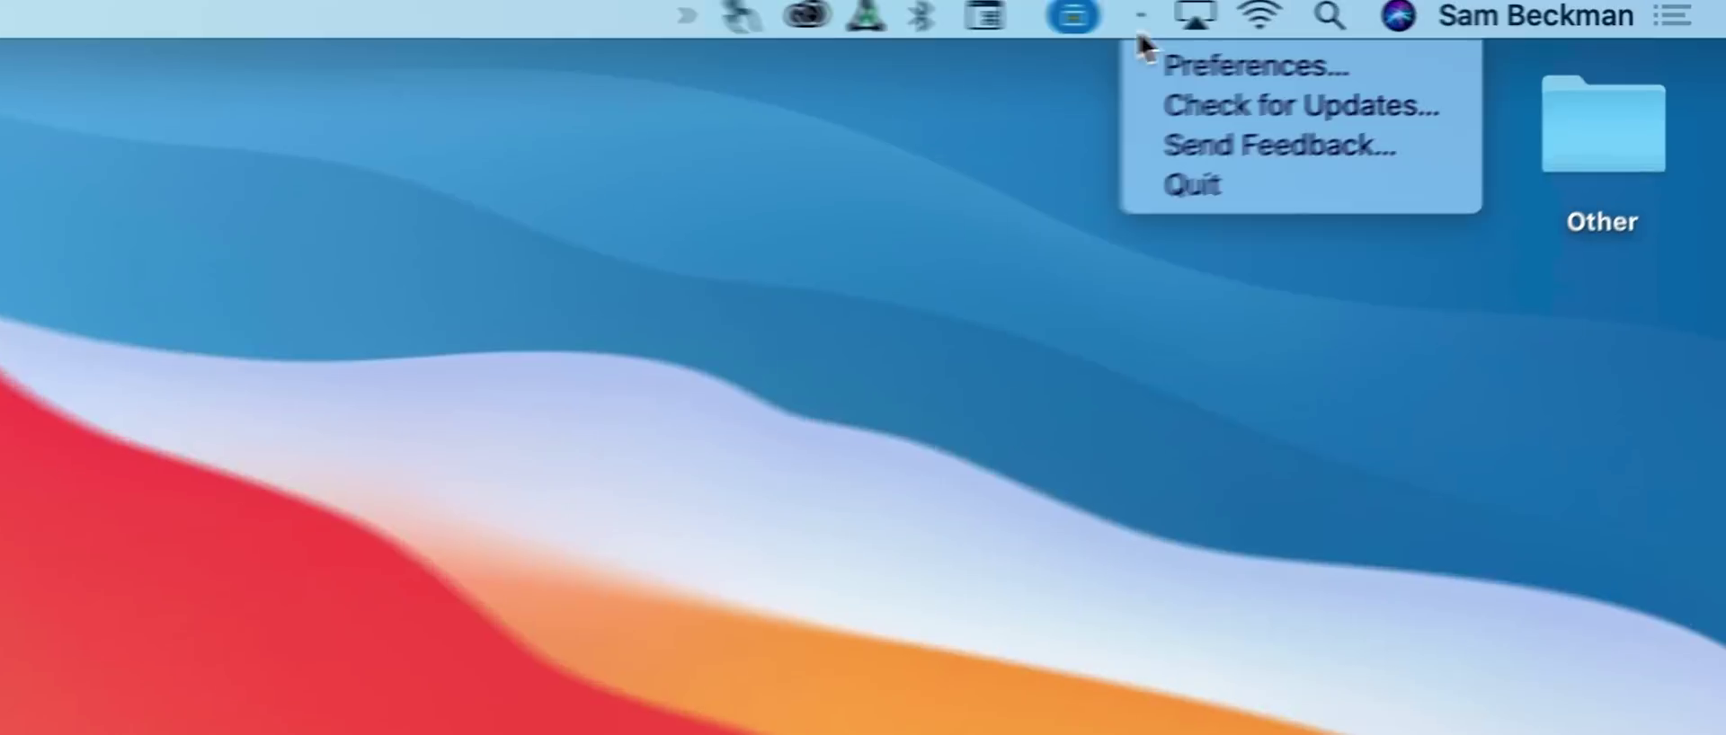
pyautogui.click(1260, 179)
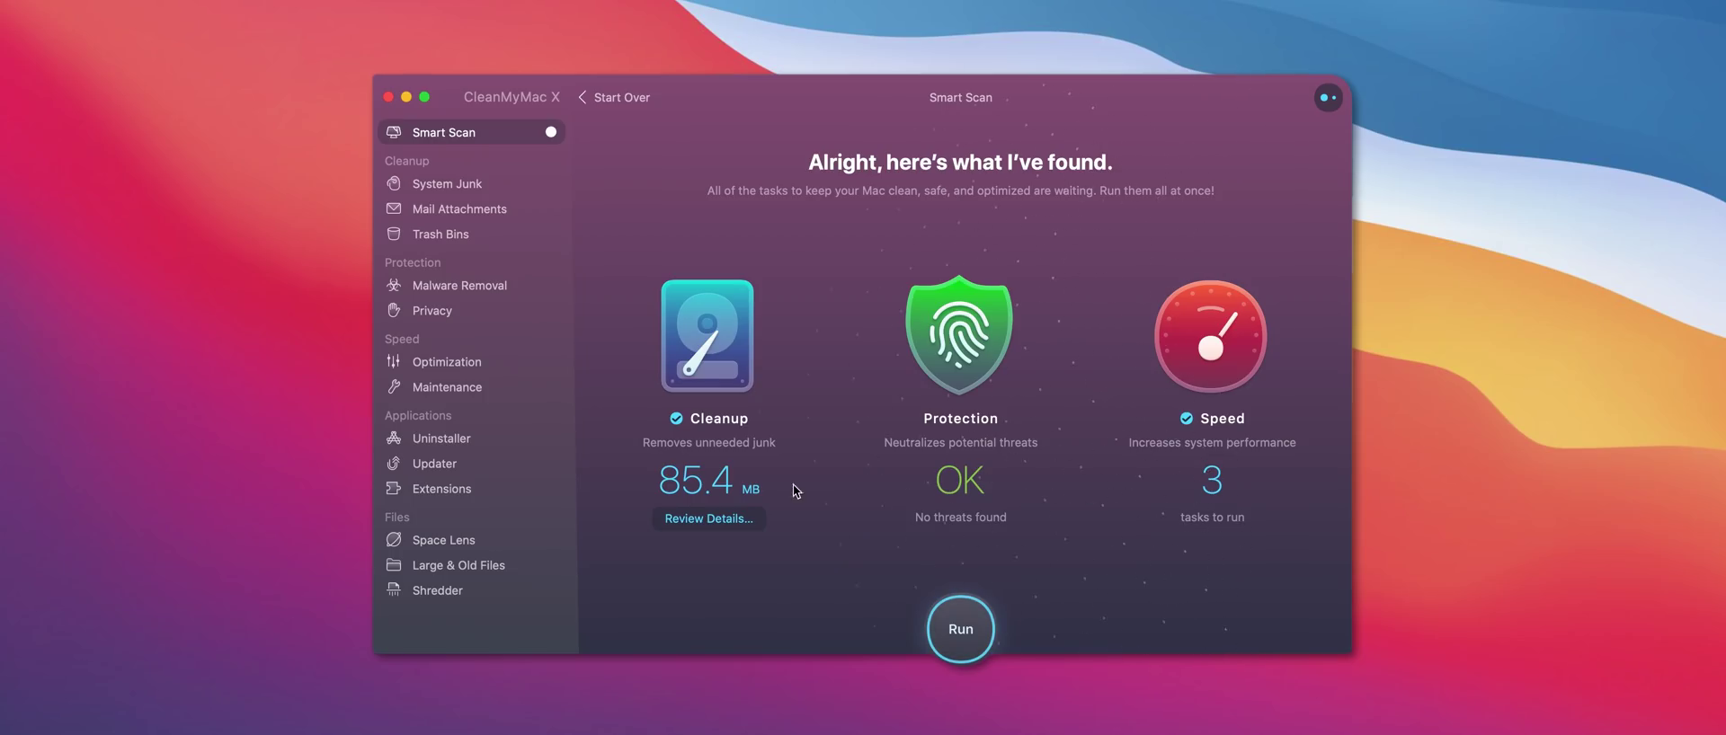
# Step: In CleanMyMac X, review the Smart Scan cleanup details and look through the login items under Optimization
pyautogui.click(748, 517)
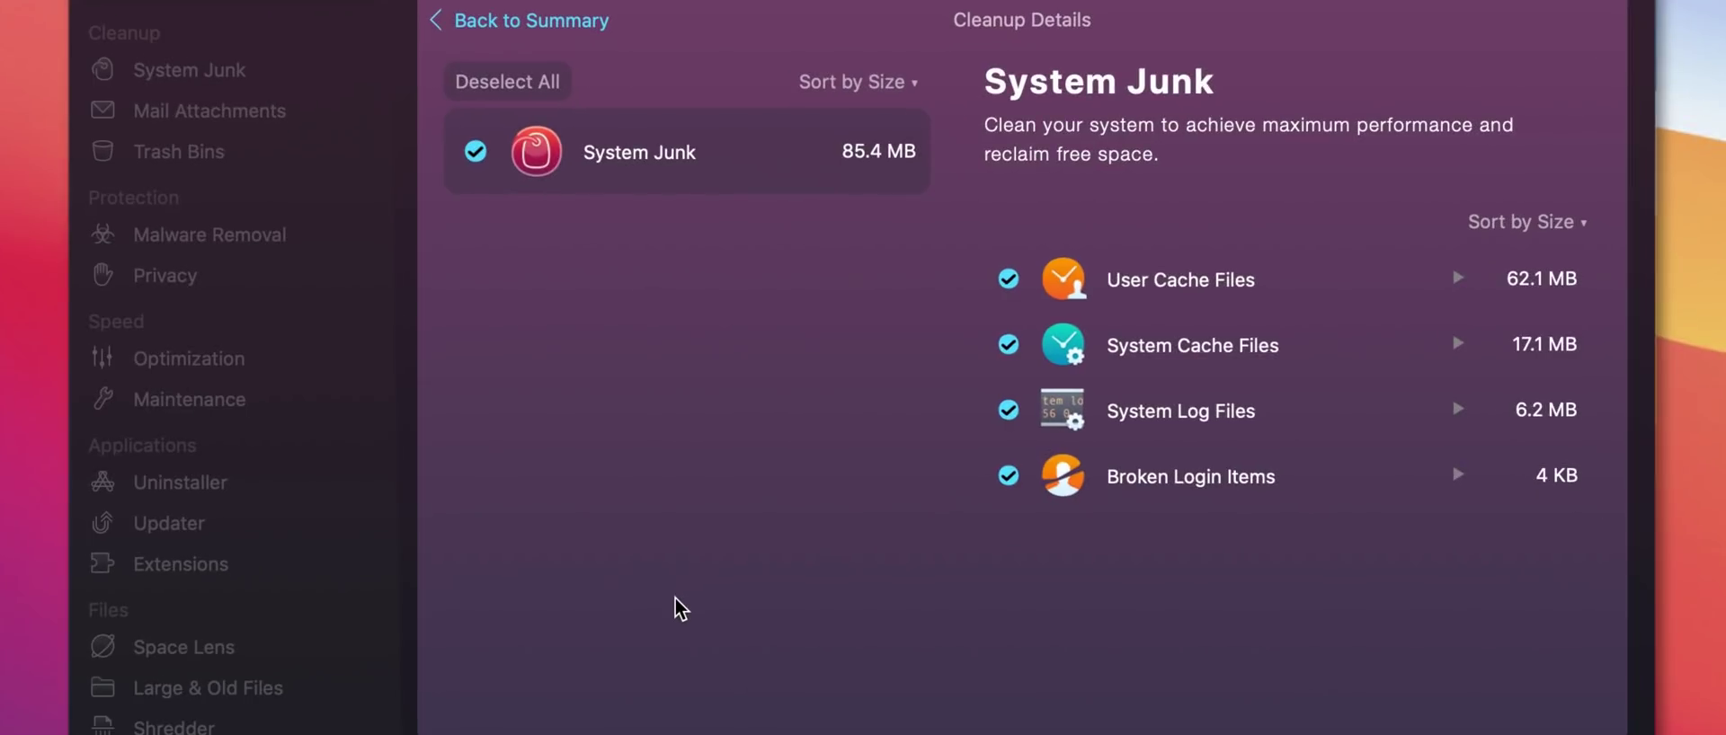
pyautogui.click(184, 358)
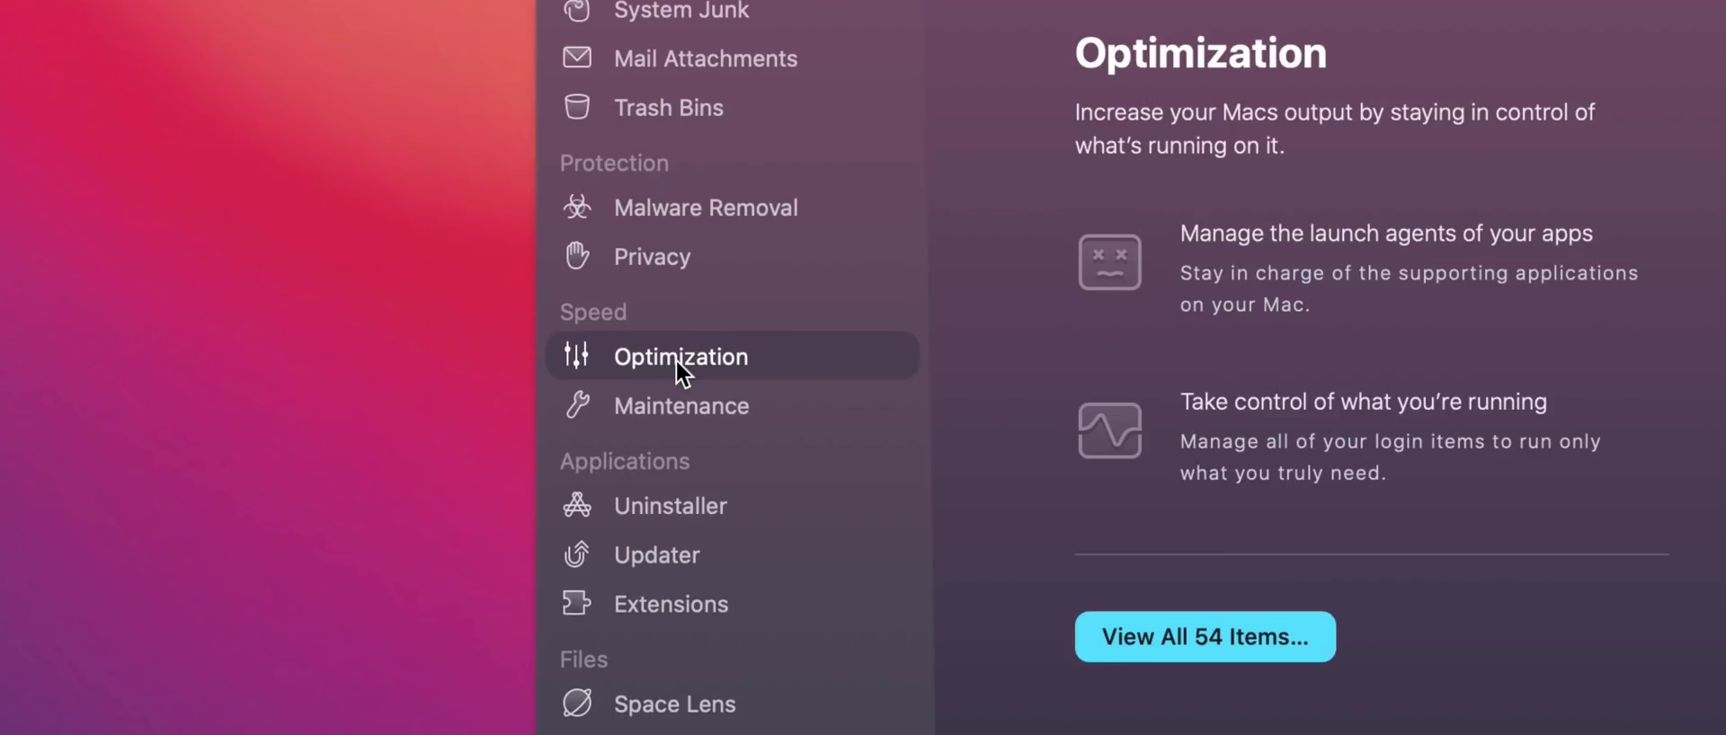
pyautogui.click(1220, 636)
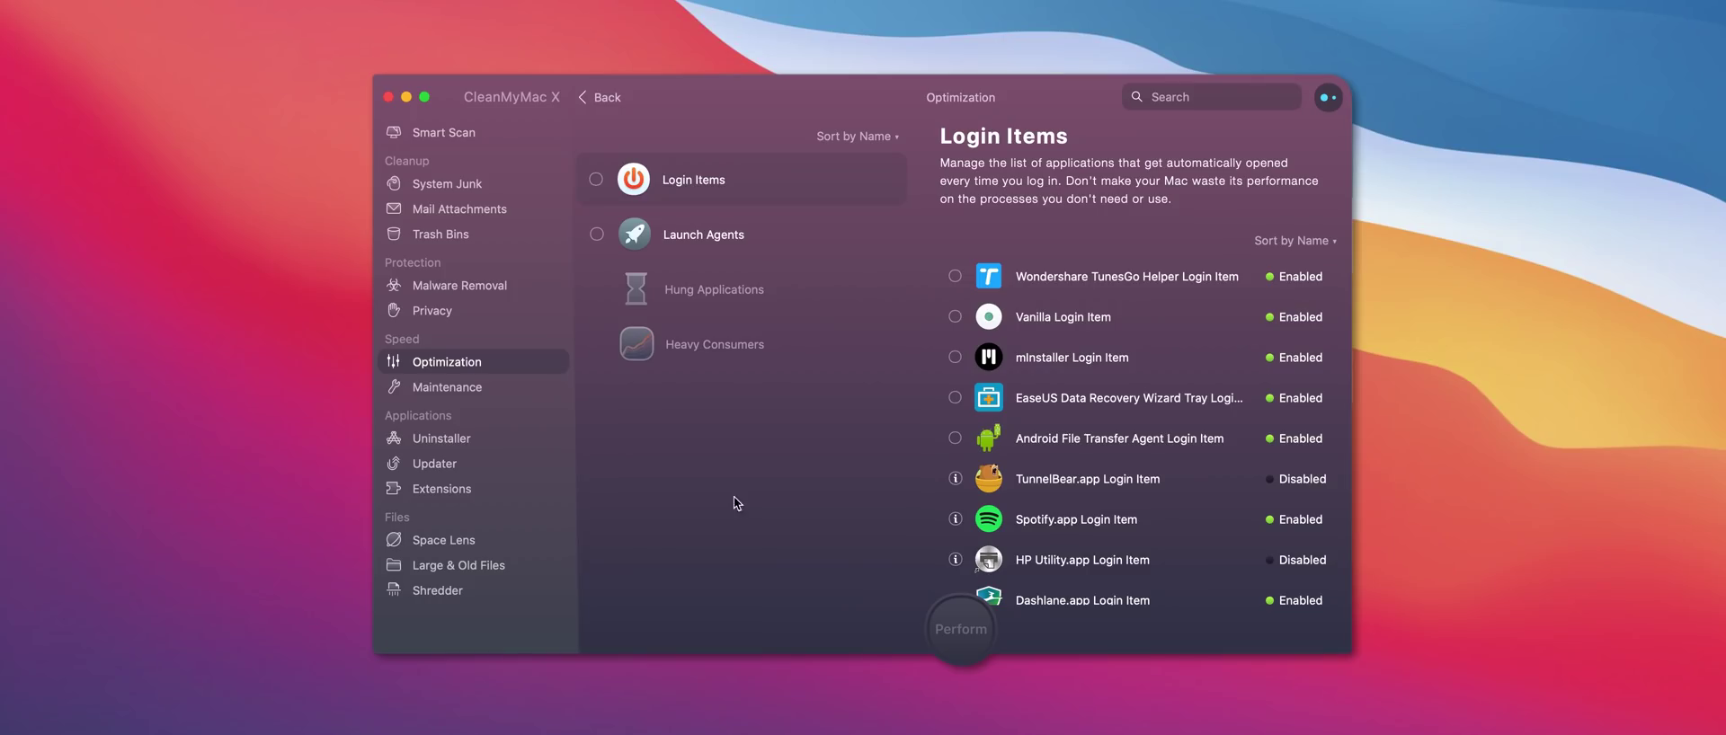
pyautogui.scroll(-4, 1056, 383)
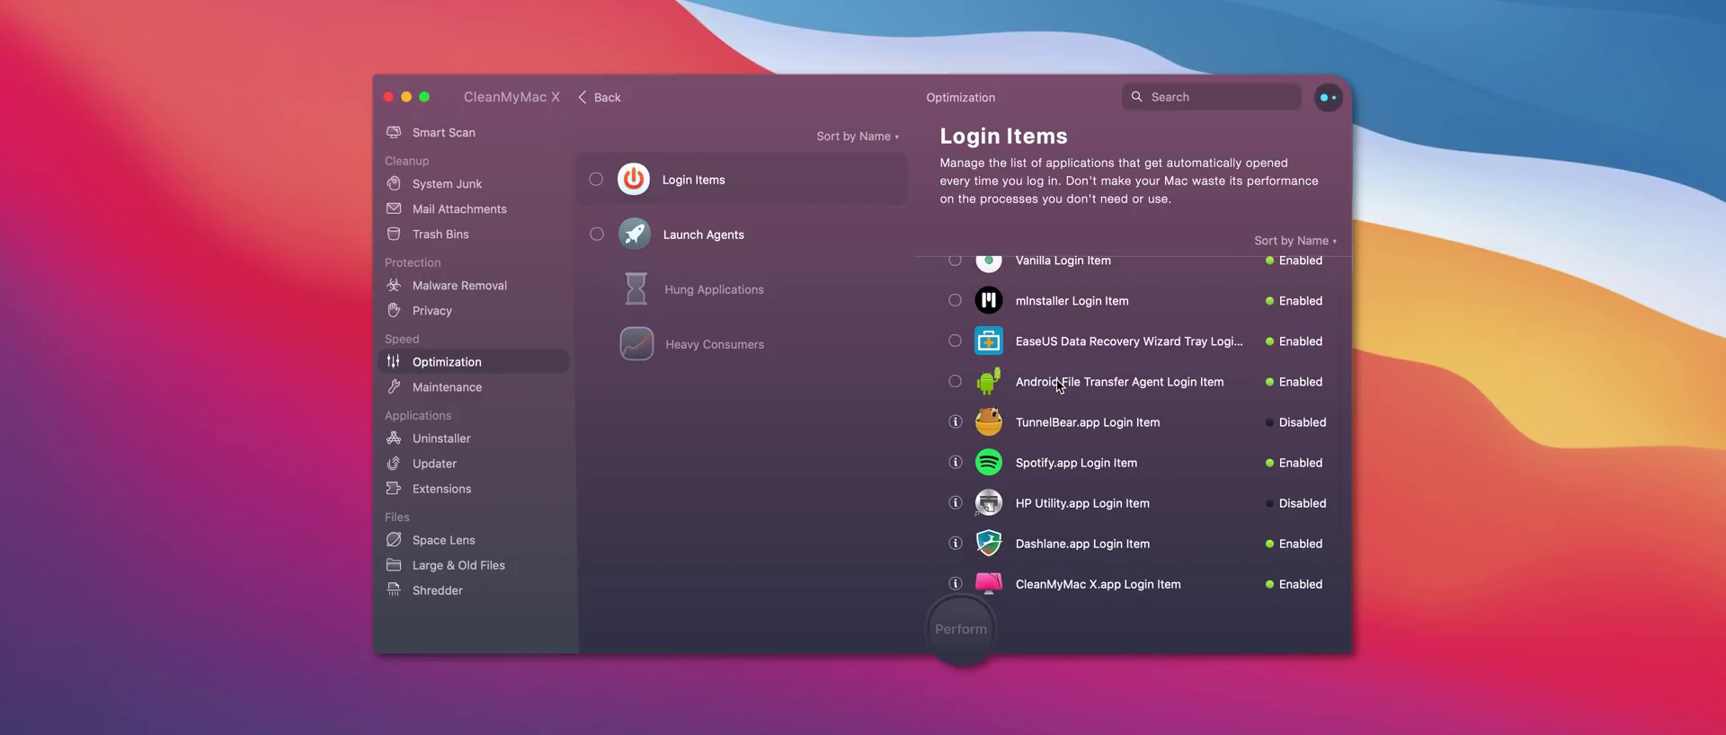
# Step: View all available maintenance tasks in CleanMyMac X
pyautogui.click(494, 390)
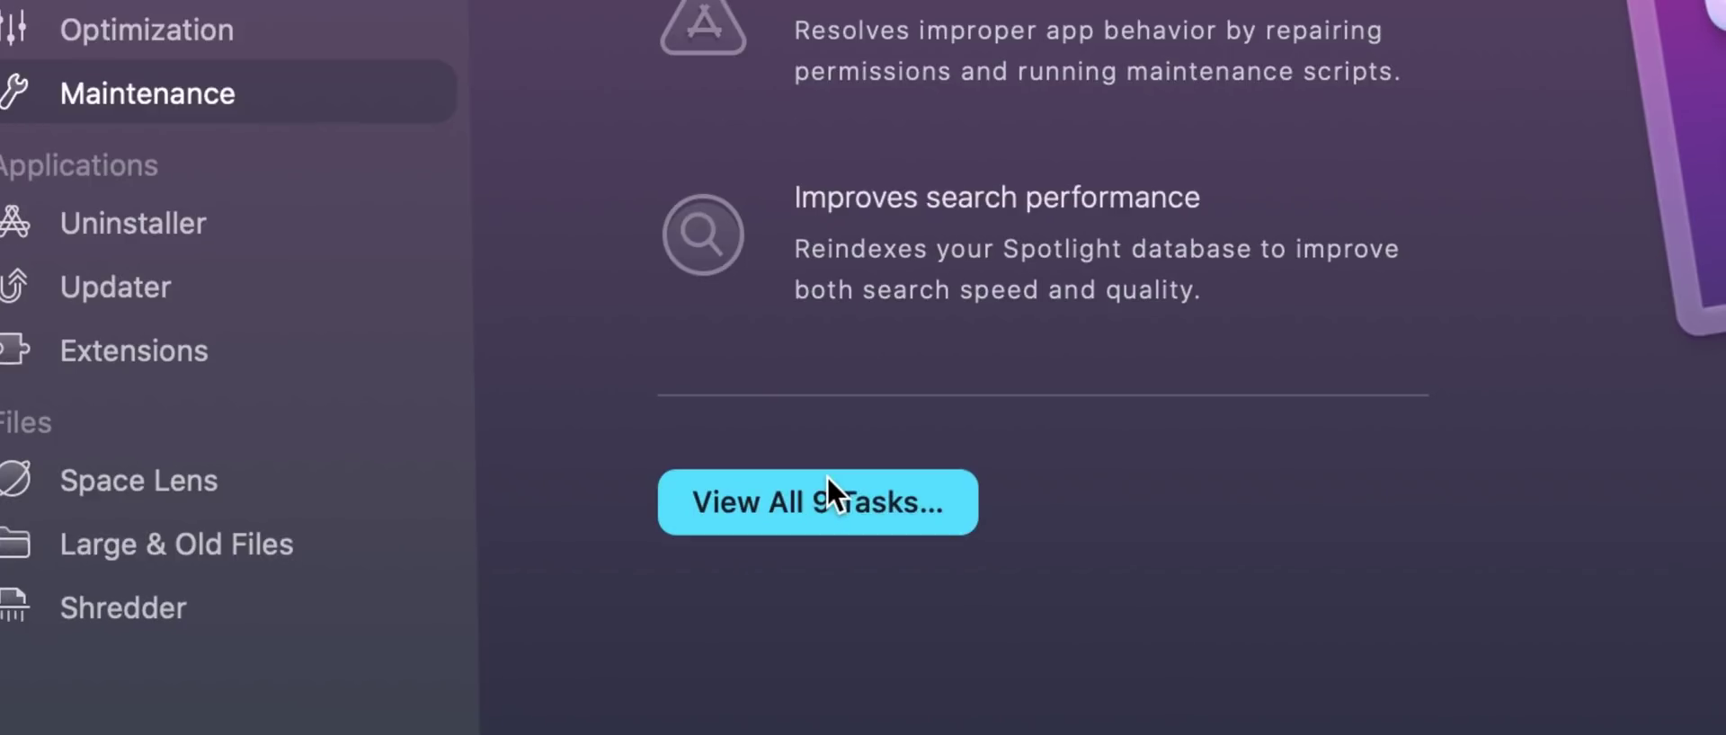
pyautogui.click(715, 539)
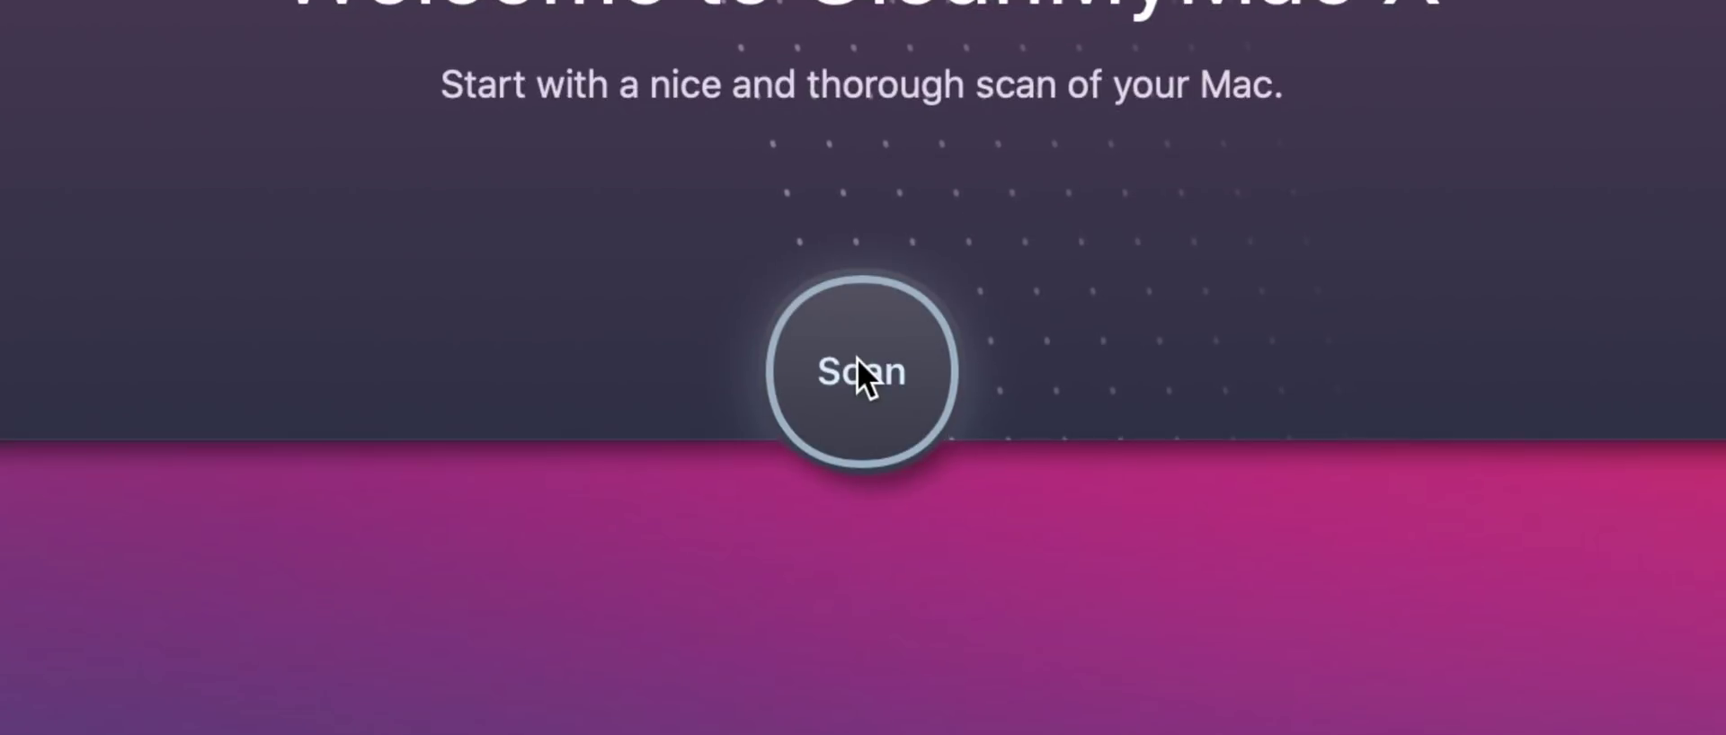
# Step: Start a Smart Scan of the Mac
pyautogui.click(858, 373)
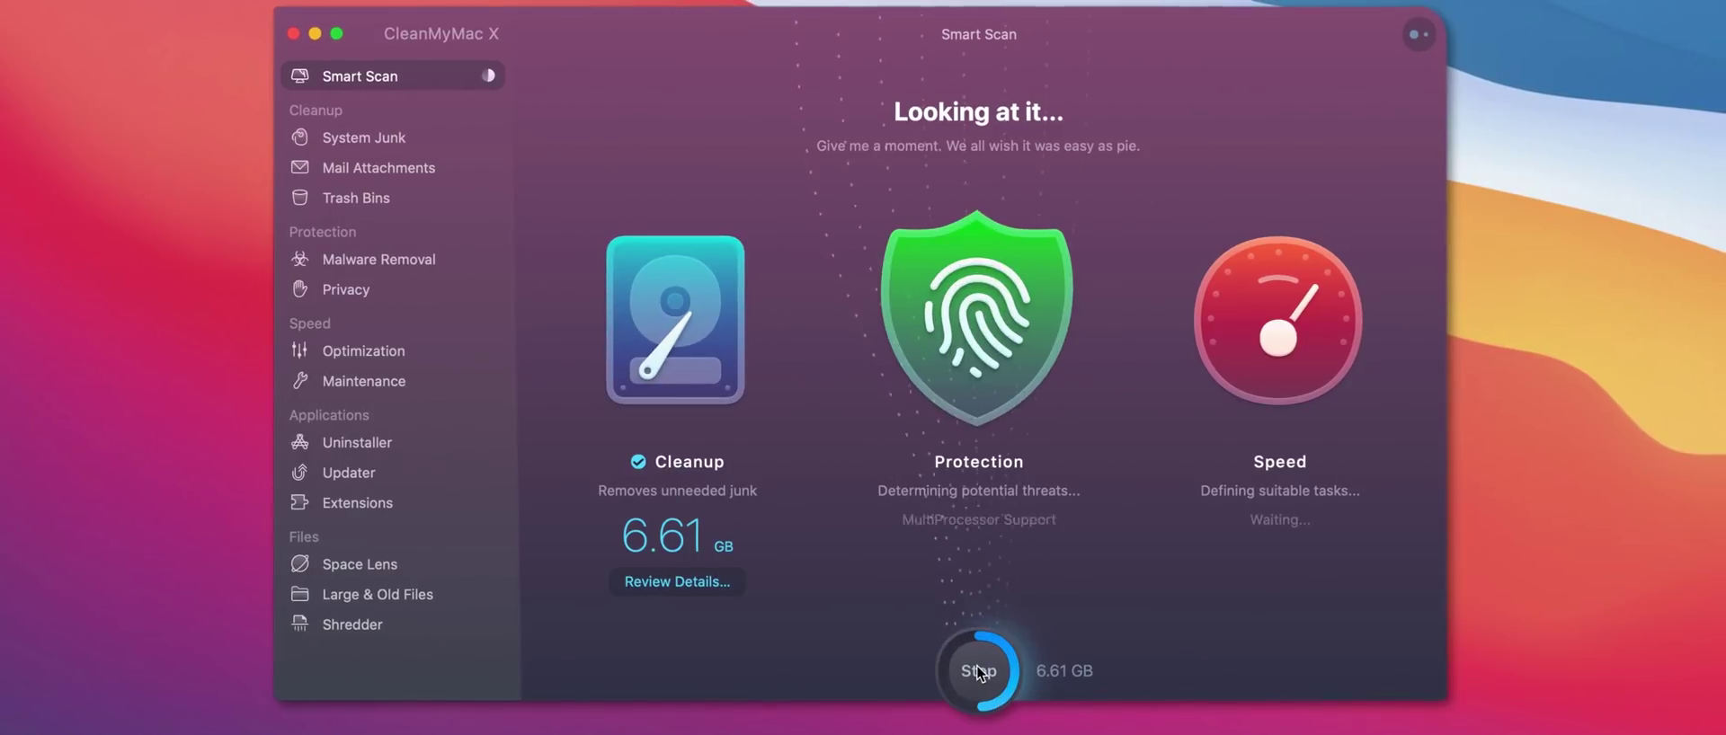
pyautogui.click(976, 672)
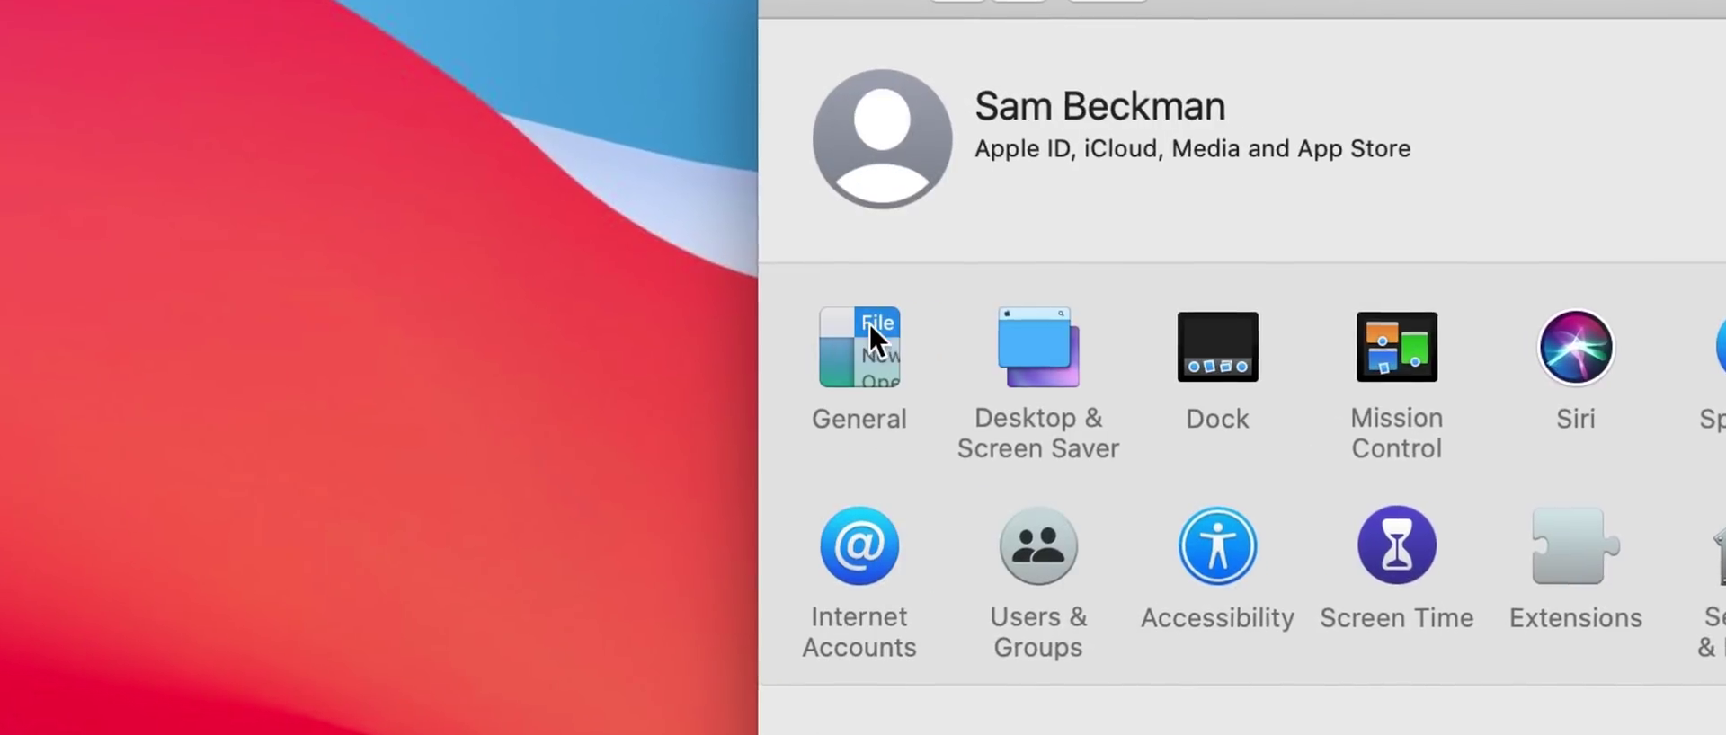
# Step: Open the General settings in System Preferences
pyautogui.click(869, 328)
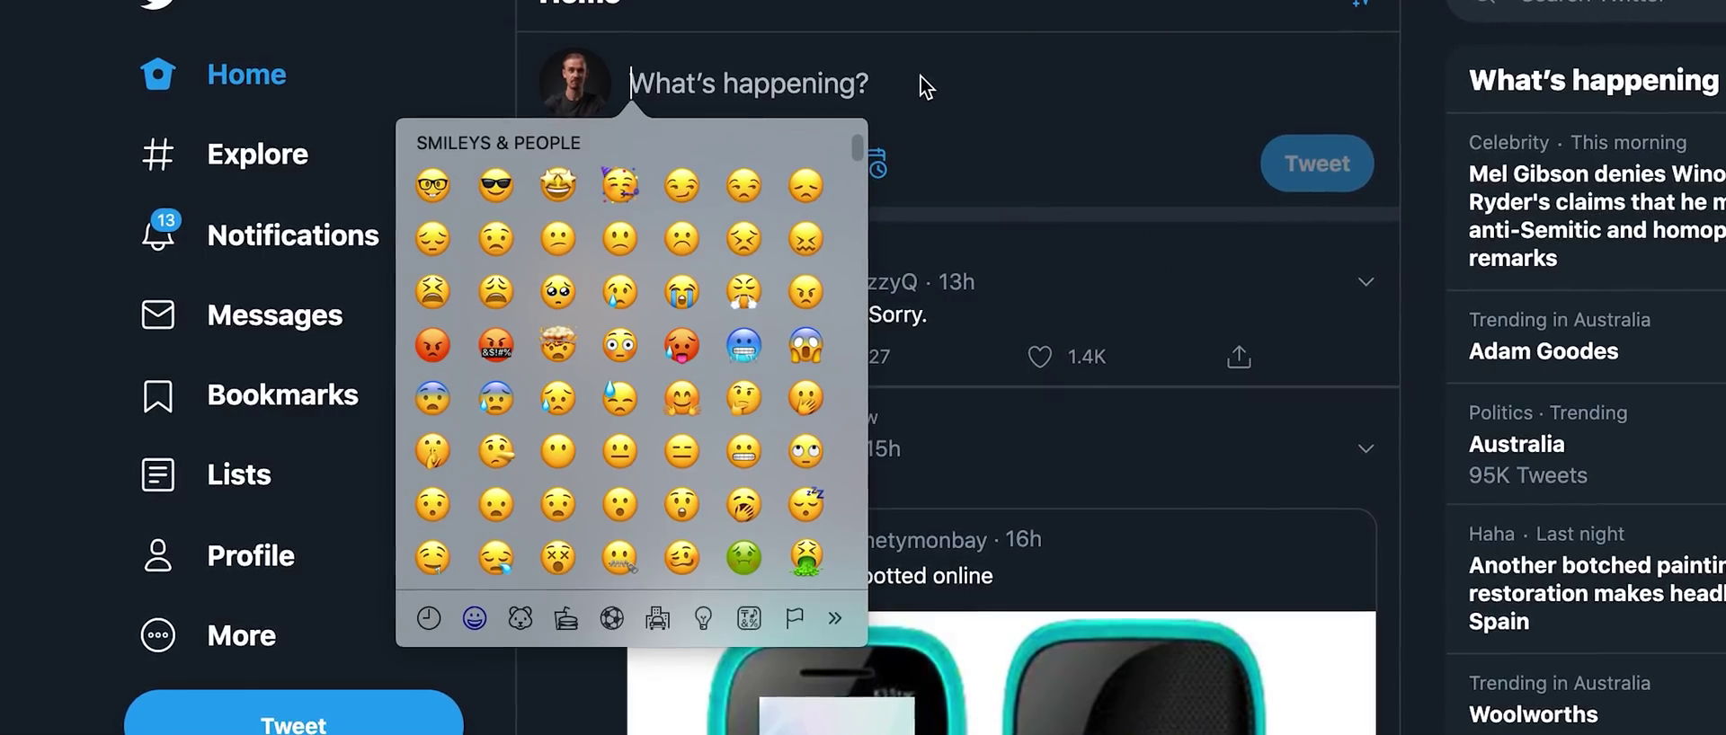
# Step: Browse the Smileys & People emoji available for the new Twitter post
pyautogui.scroll(-4, 602, 186)
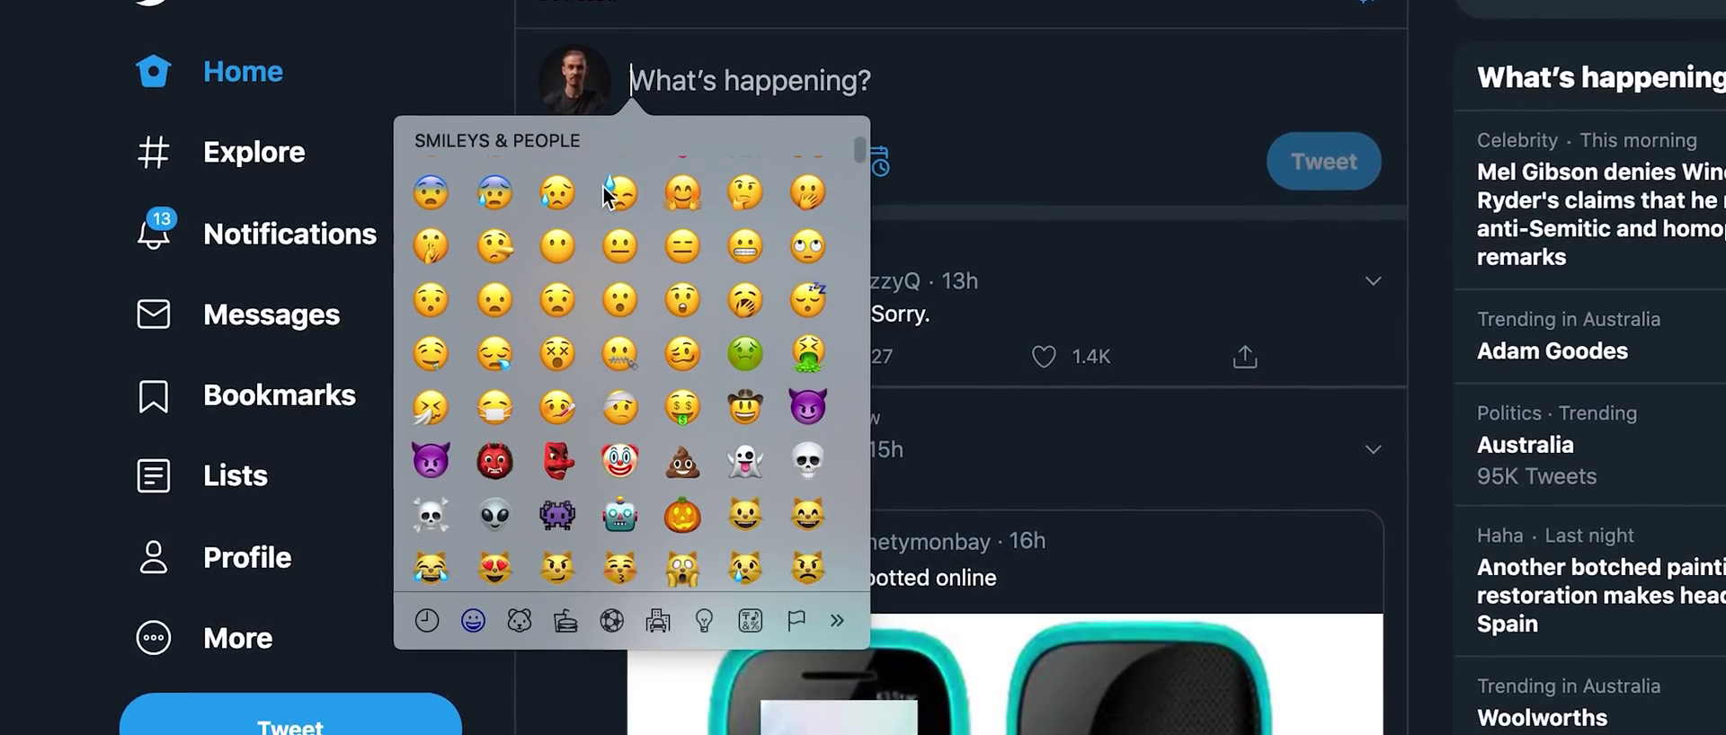
pyautogui.scroll(-5, 602, 185)
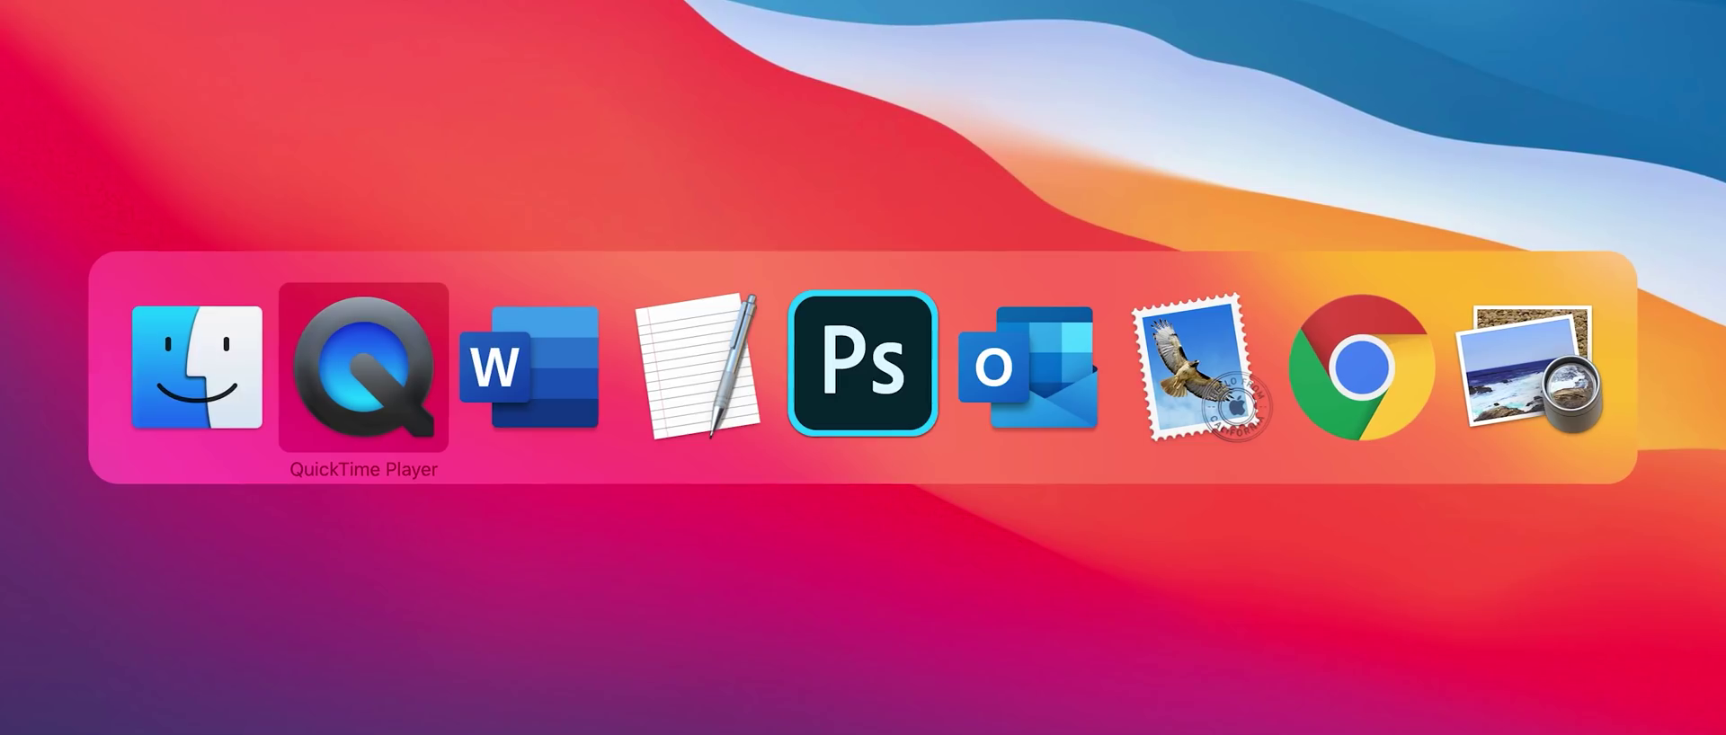
# Step: Quit Microsoft Word and Microsoft Outlook from the app switcher
pyautogui.press('super+Tab')
pyautogui.press('super+q')
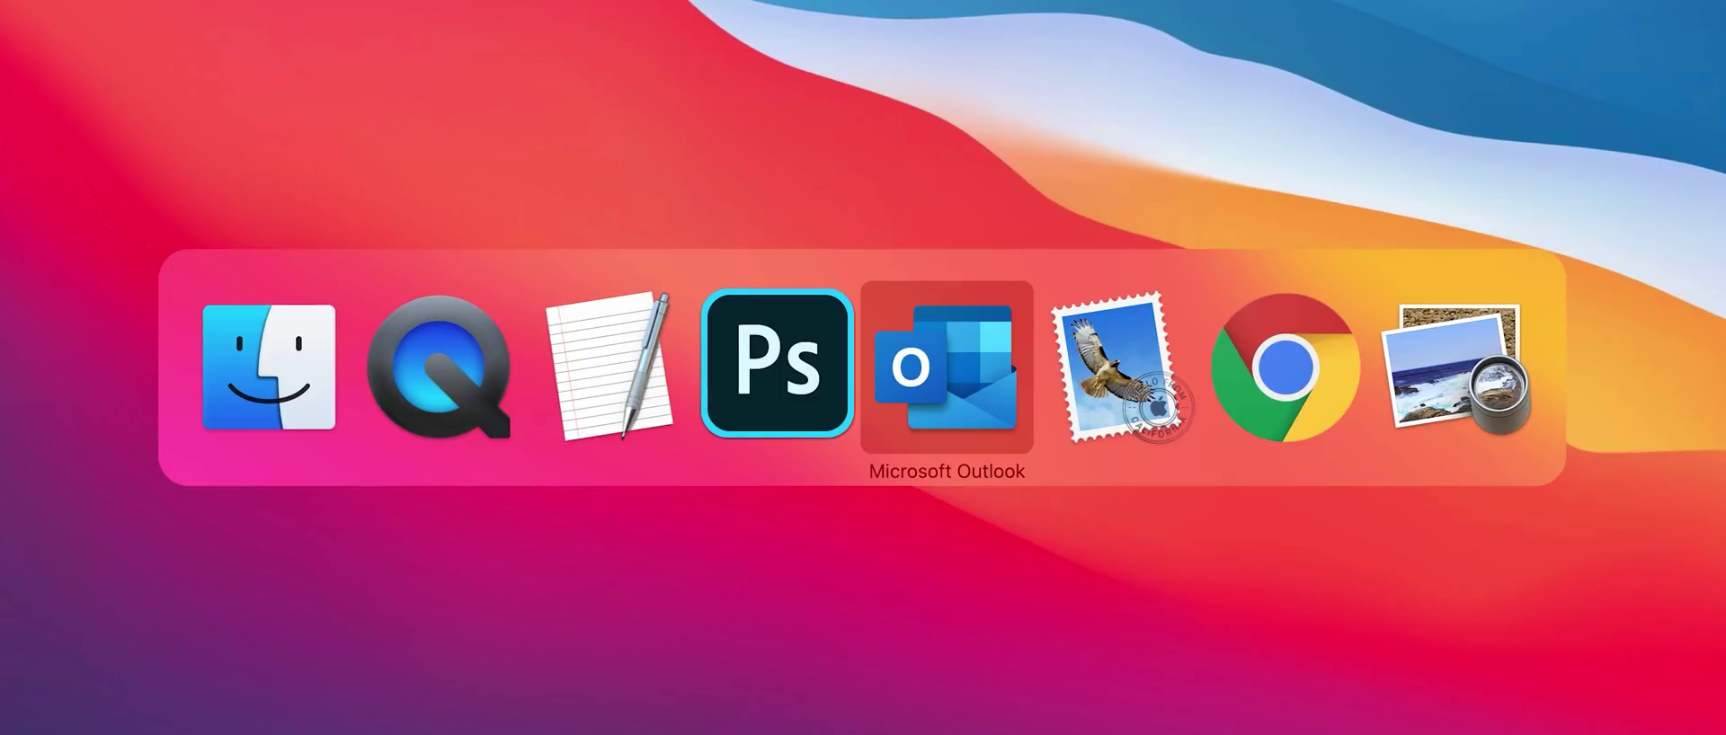
pyautogui.press('super+q')
pyautogui.press('super+Tab')
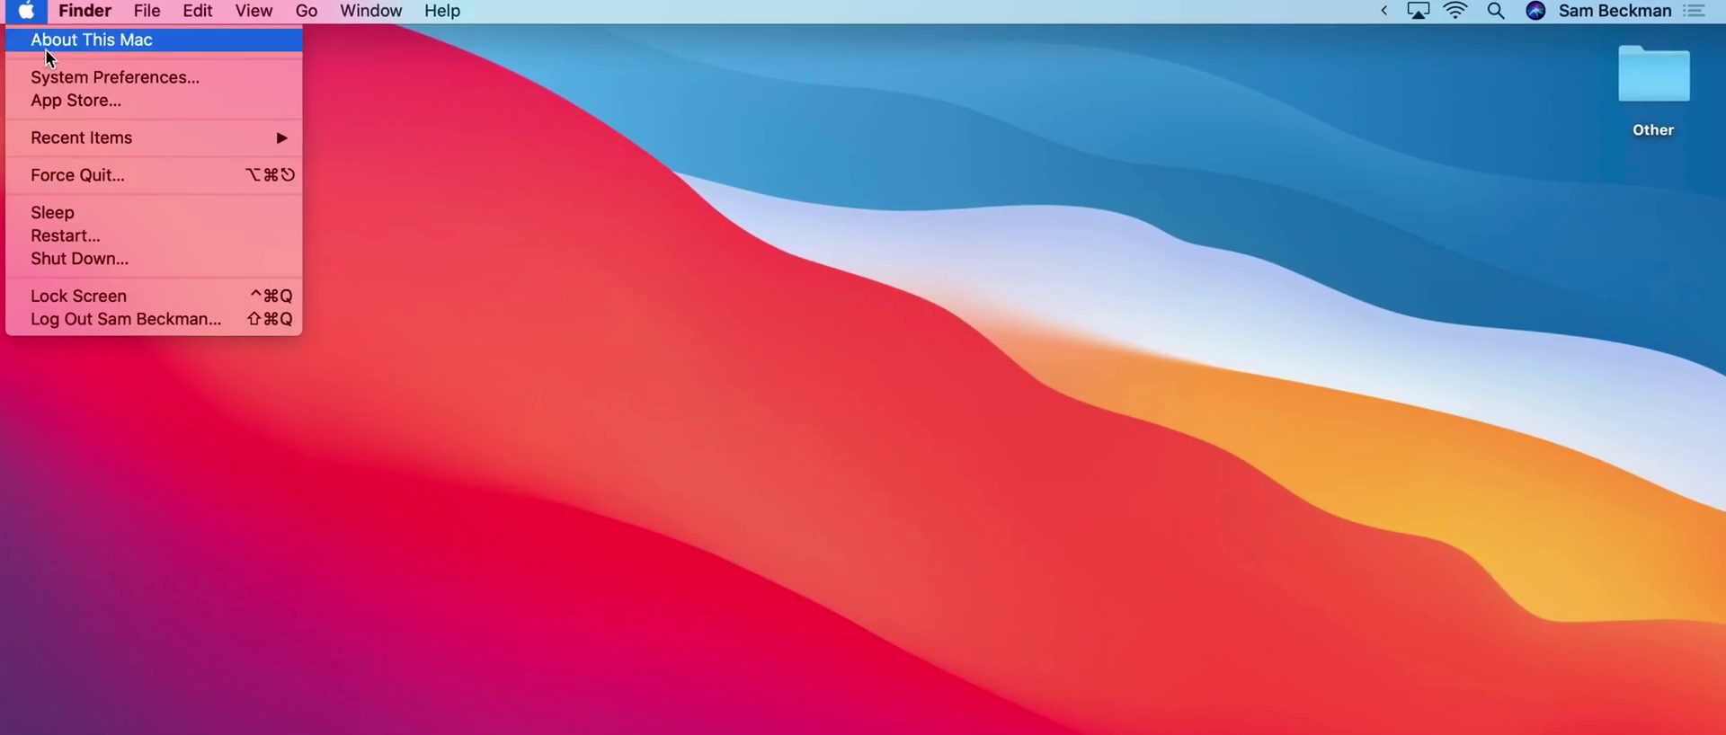
# Step: Open the Text settings of the Keyboard preferences in System Preferences
pyautogui.click(65, 79)
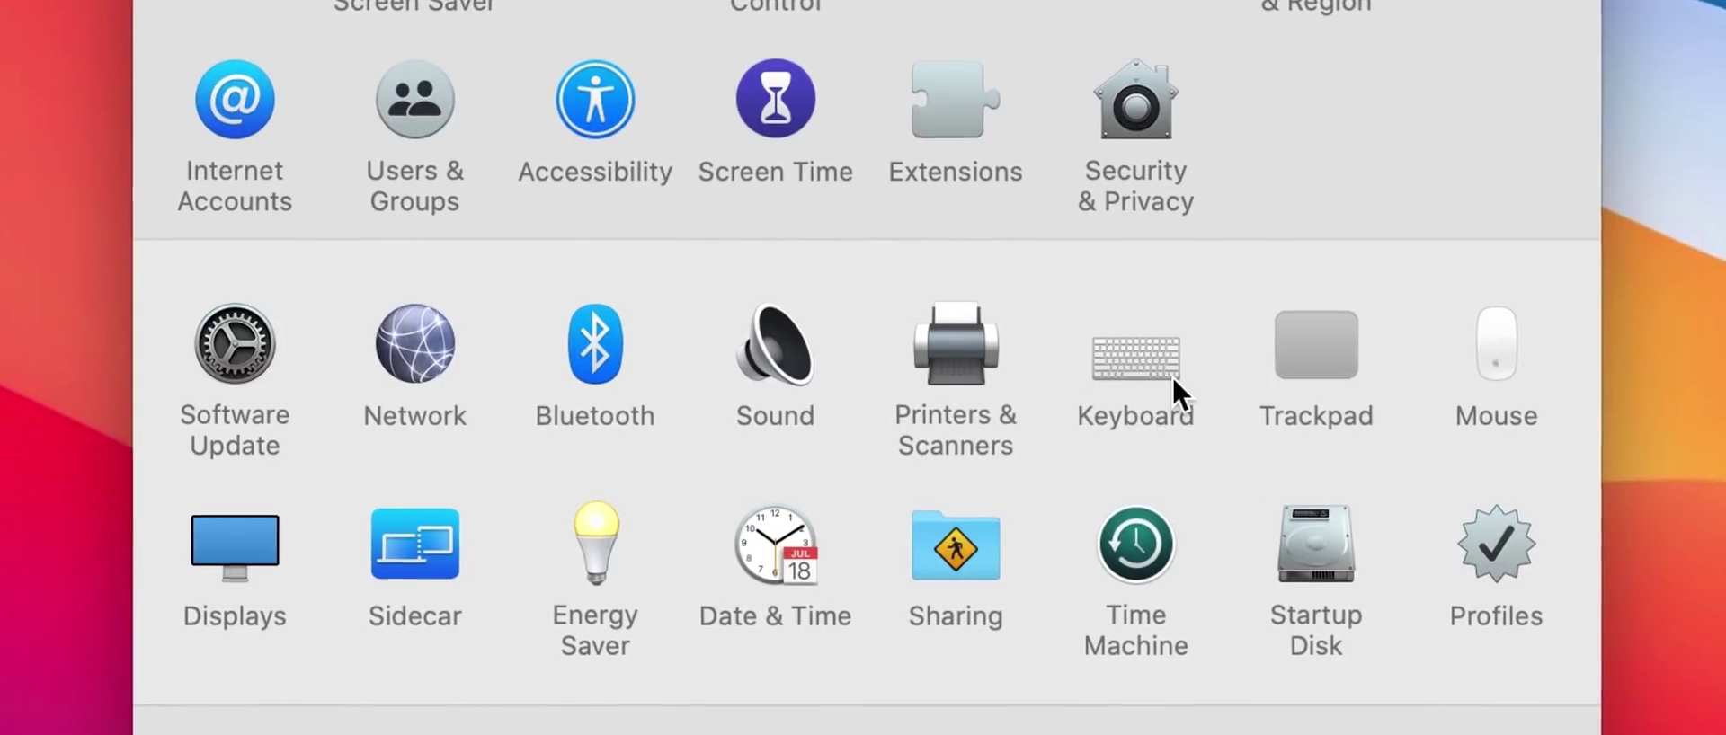
pyautogui.click(1175, 382)
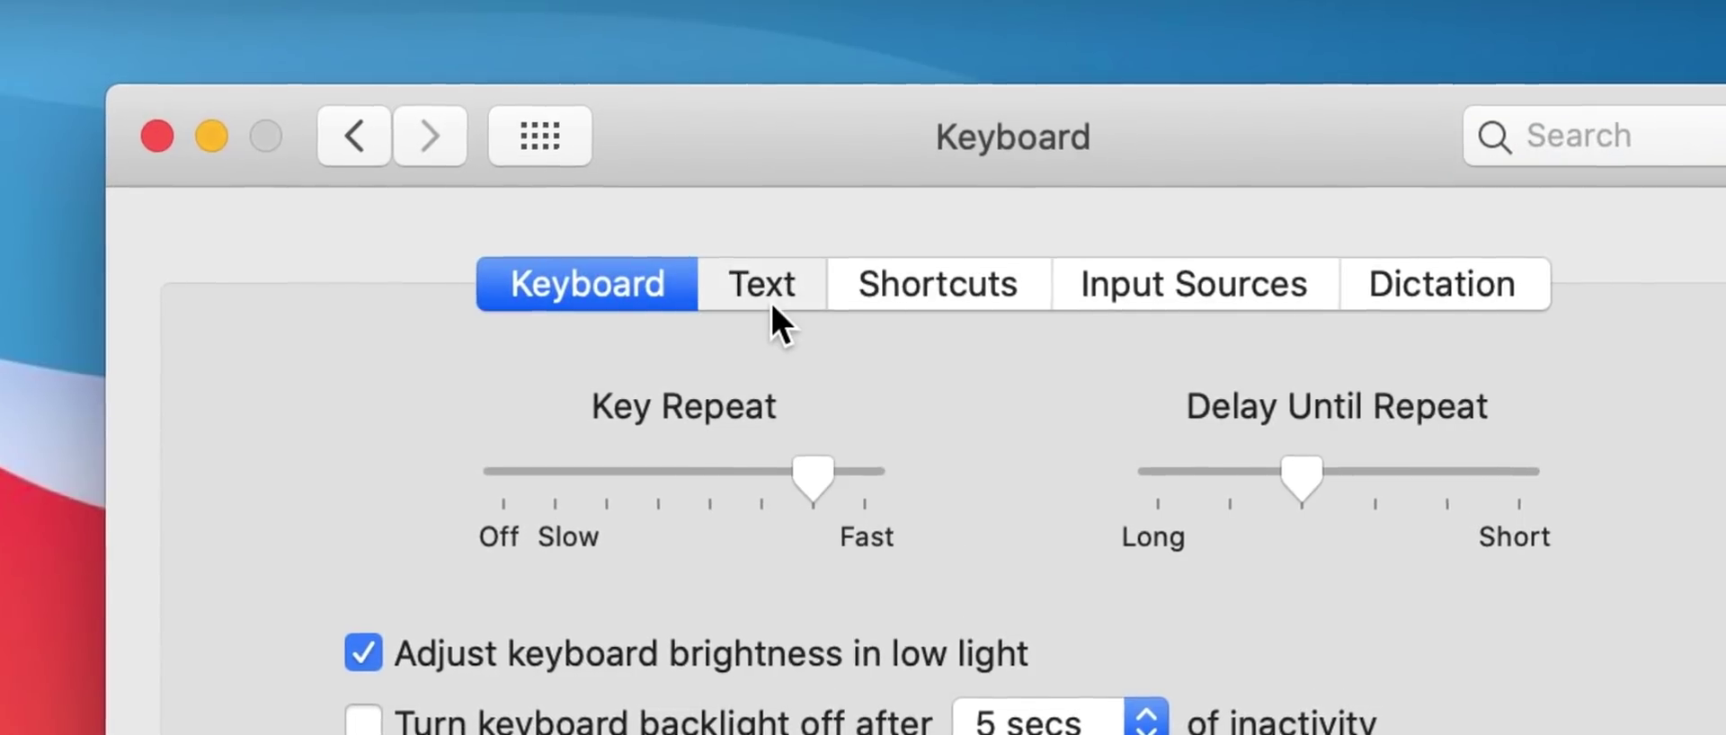
pyautogui.click(770, 301)
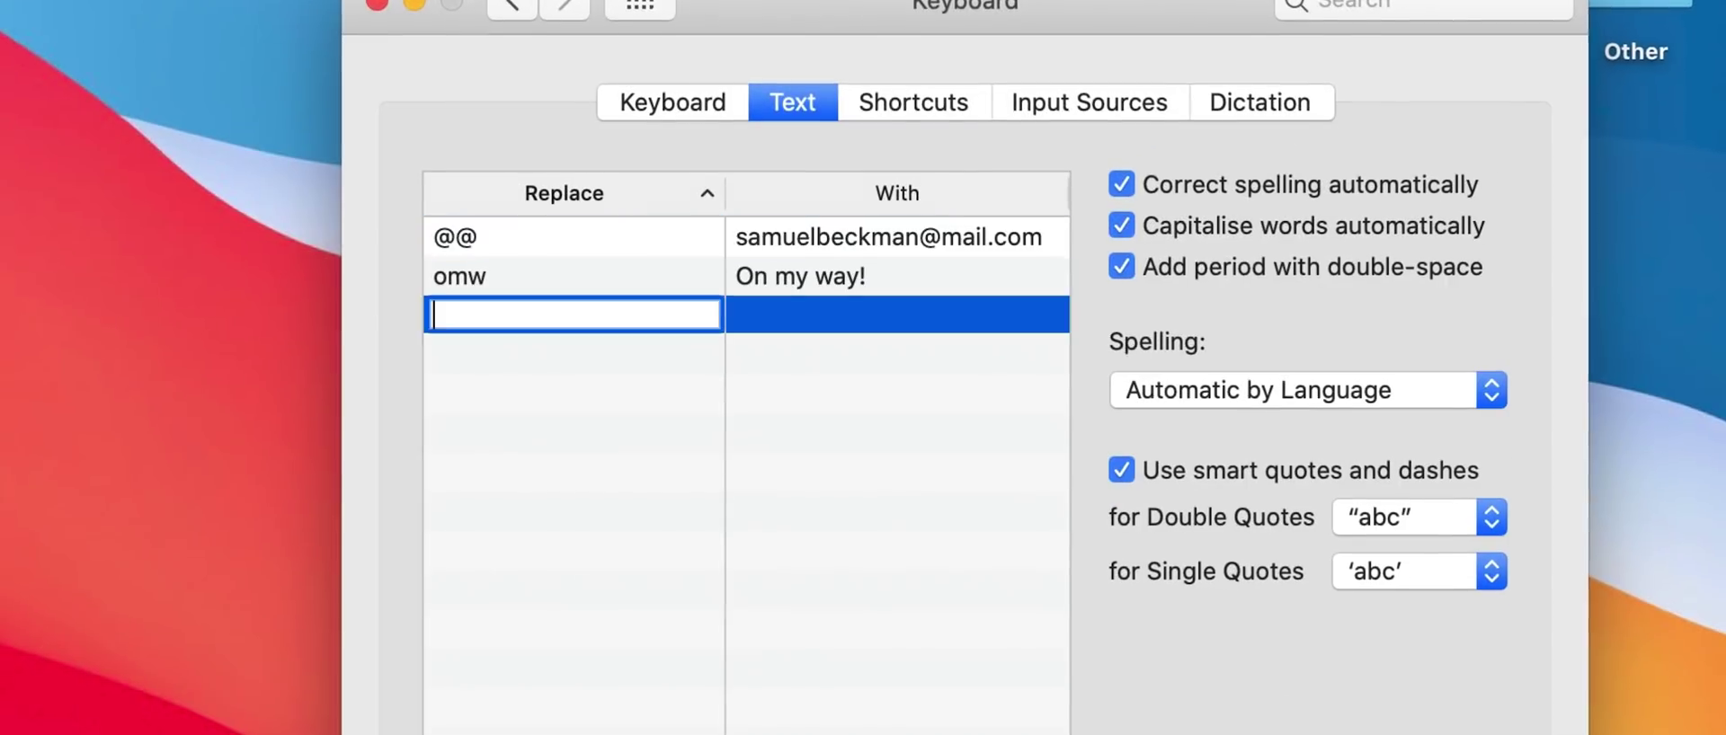
# Step: Add a text replacement that turns "cyl" into "catch you later!"
pyautogui.write('cyl')
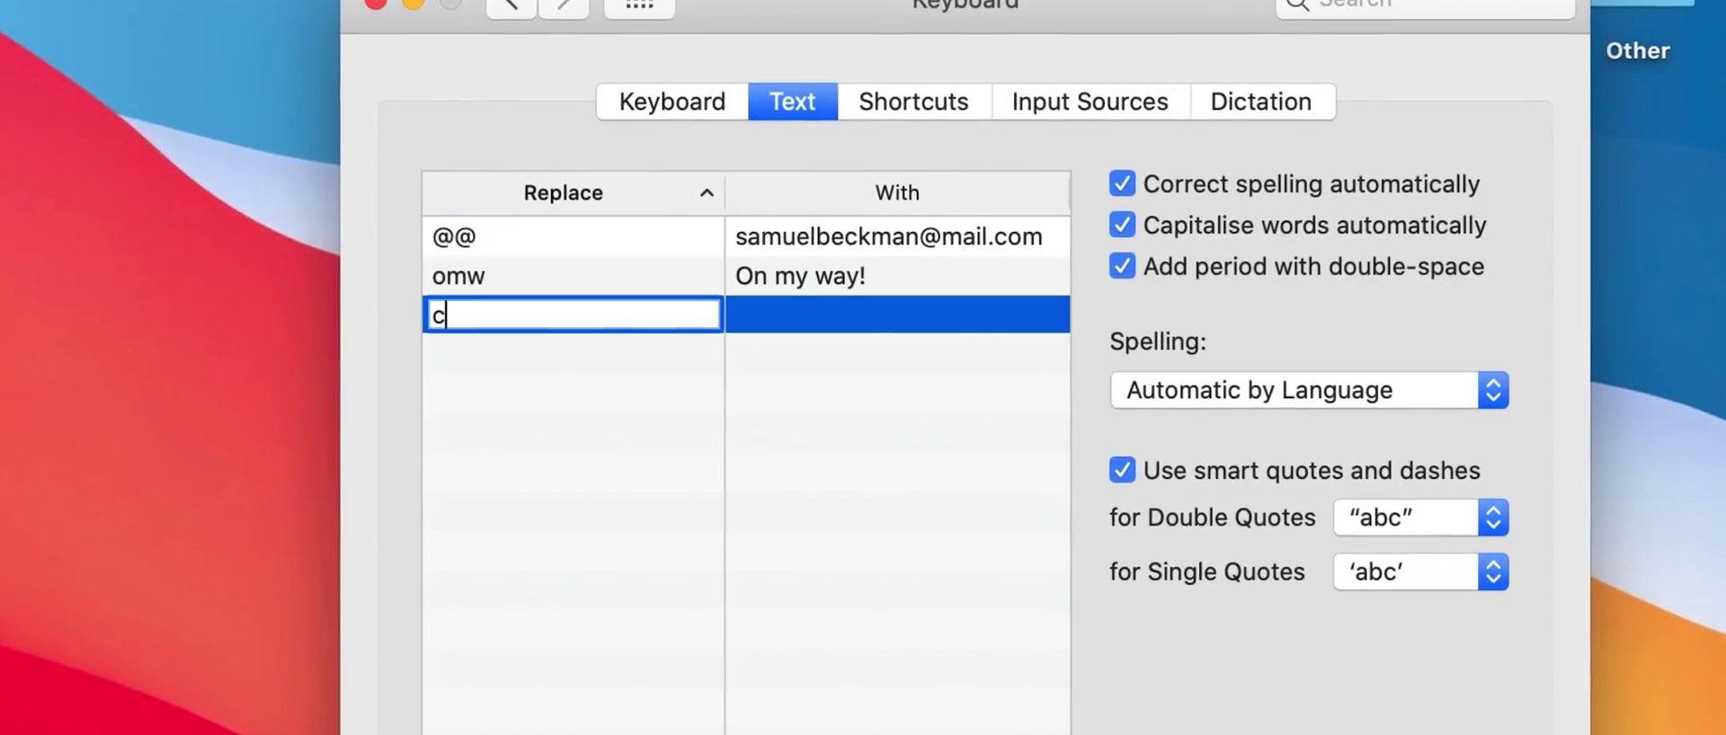
pyautogui.click(754, 315)
pyautogui.click(753, 314)
pyautogui.write('catch yo')
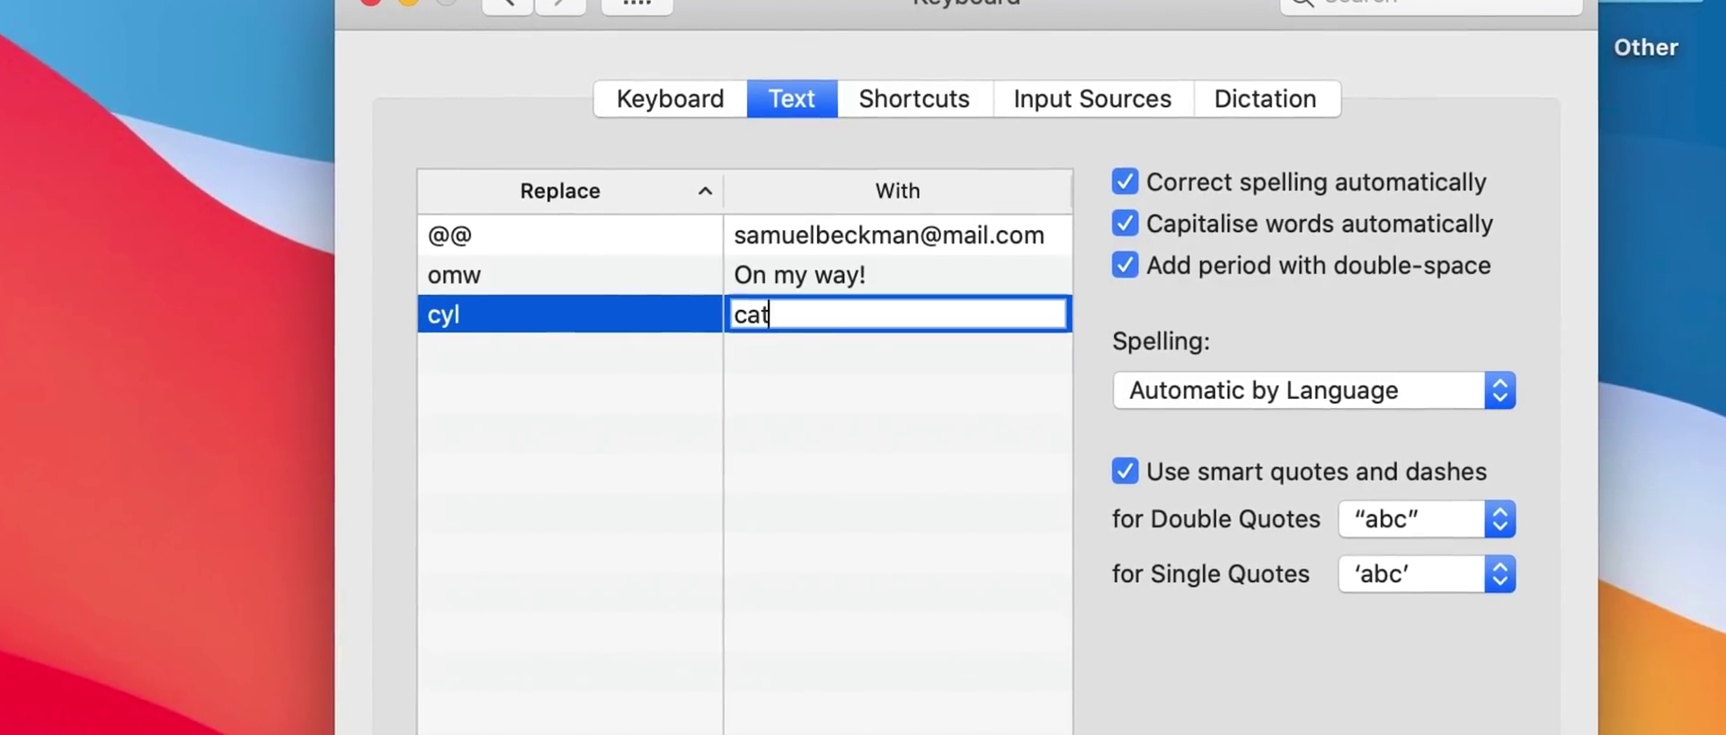
pyautogui.write('u later!')
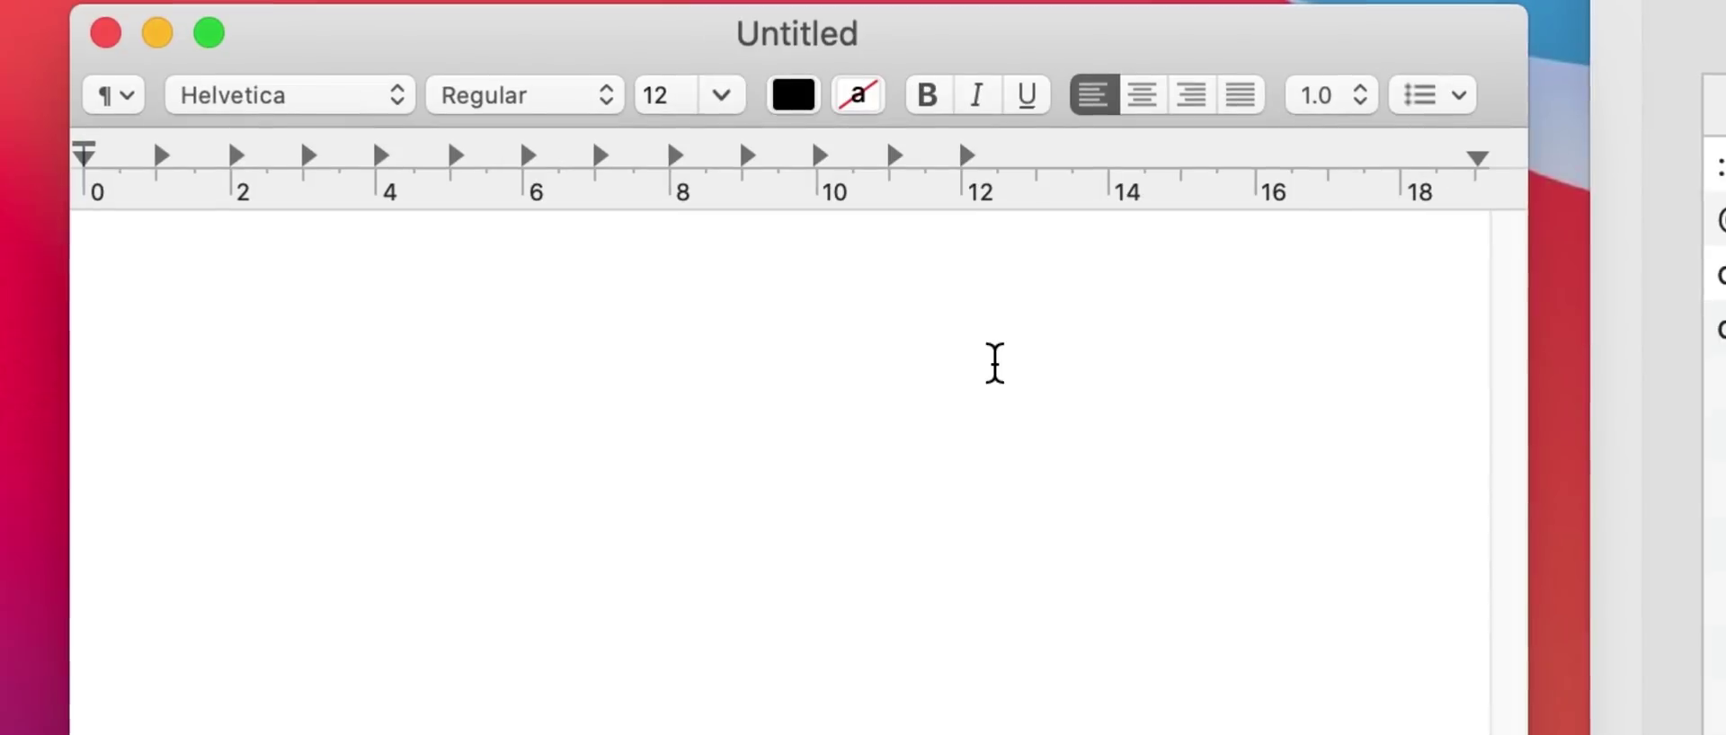
# Step: Switch to the untitled TextEdit document and enter the "@@" shortcut to try its text replacement
pyautogui.write('@@')
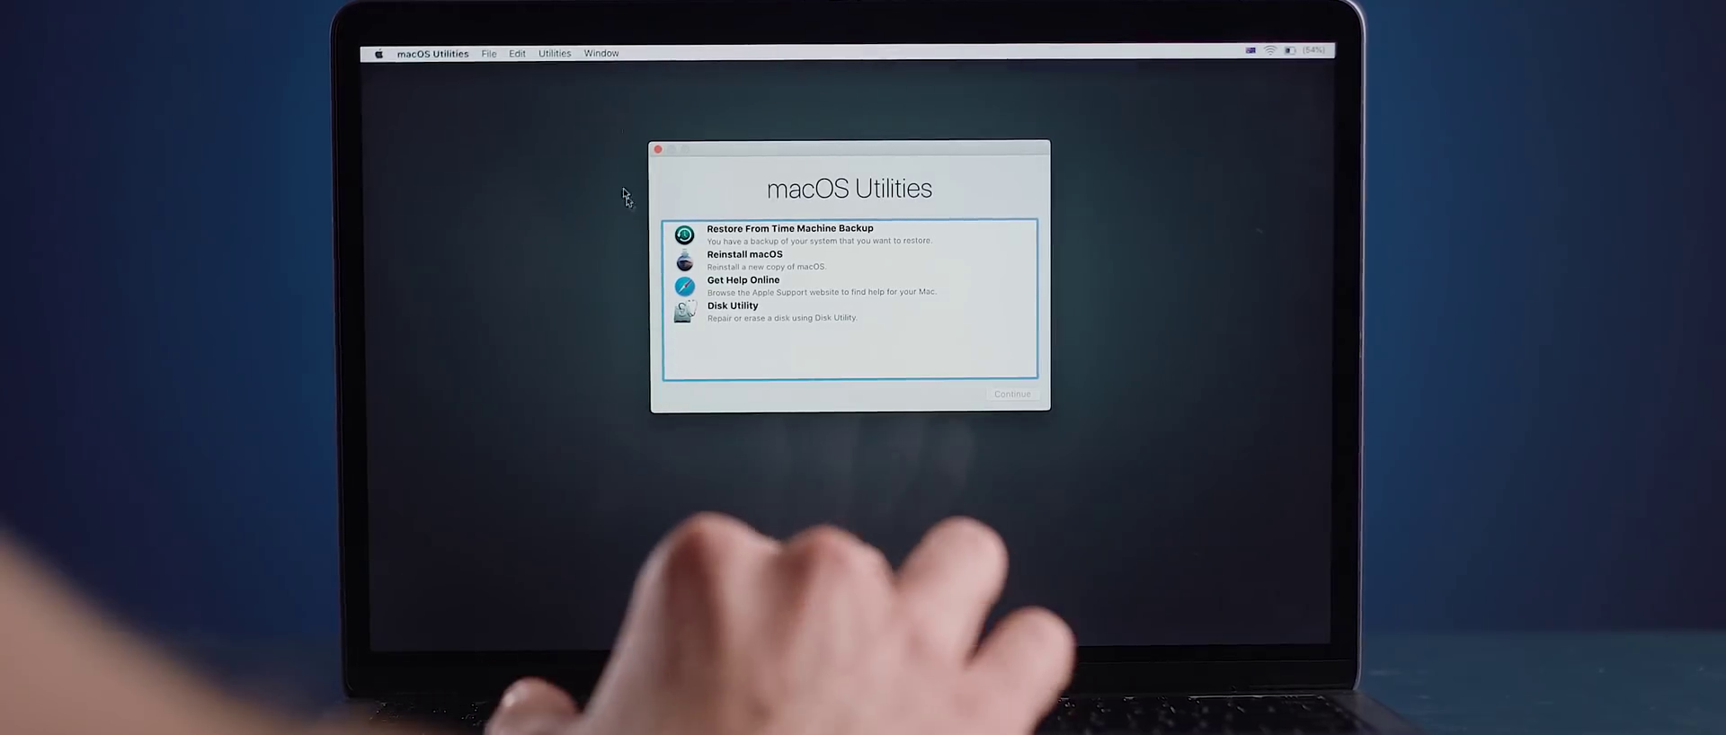
# Step: Launch Terminal in macOS Utilities and proceed with Reset Password using "My password doesn't work when logging in"
pyautogui.click(570, 53)
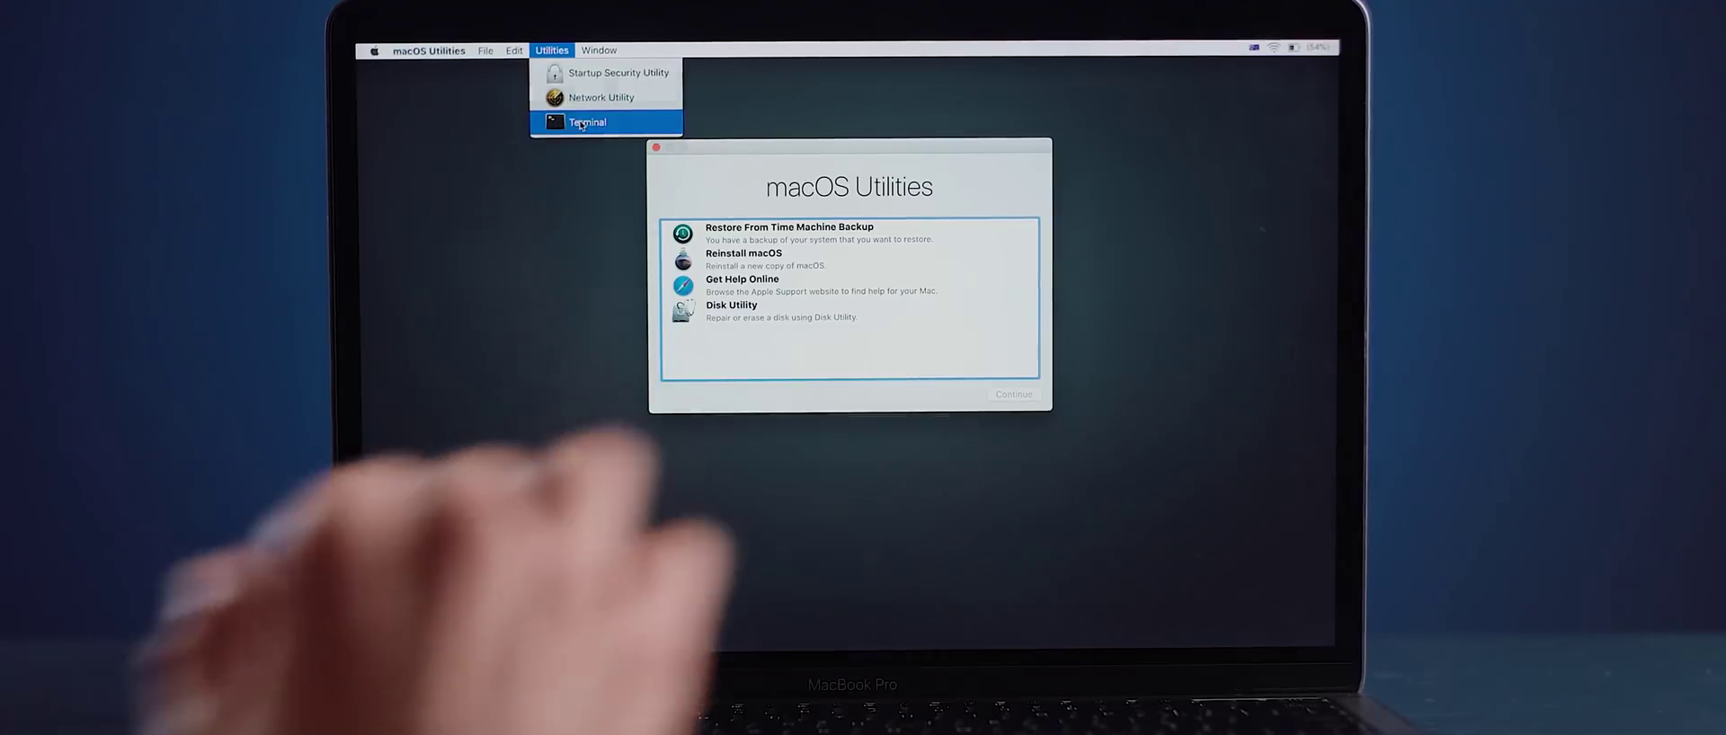
pyautogui.click(579, 123)
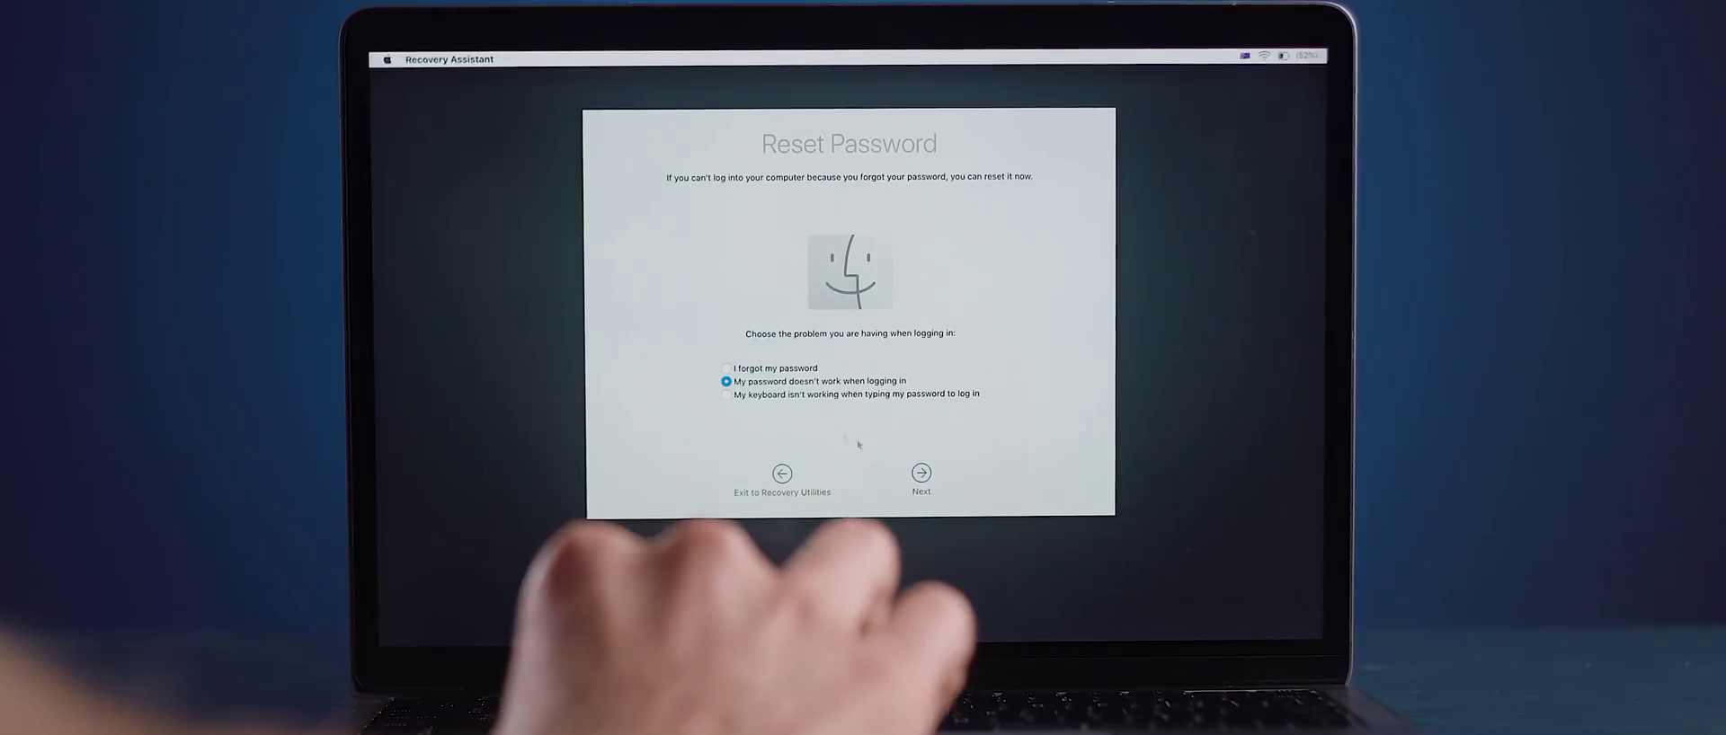
pyautogui.click(924, 476)
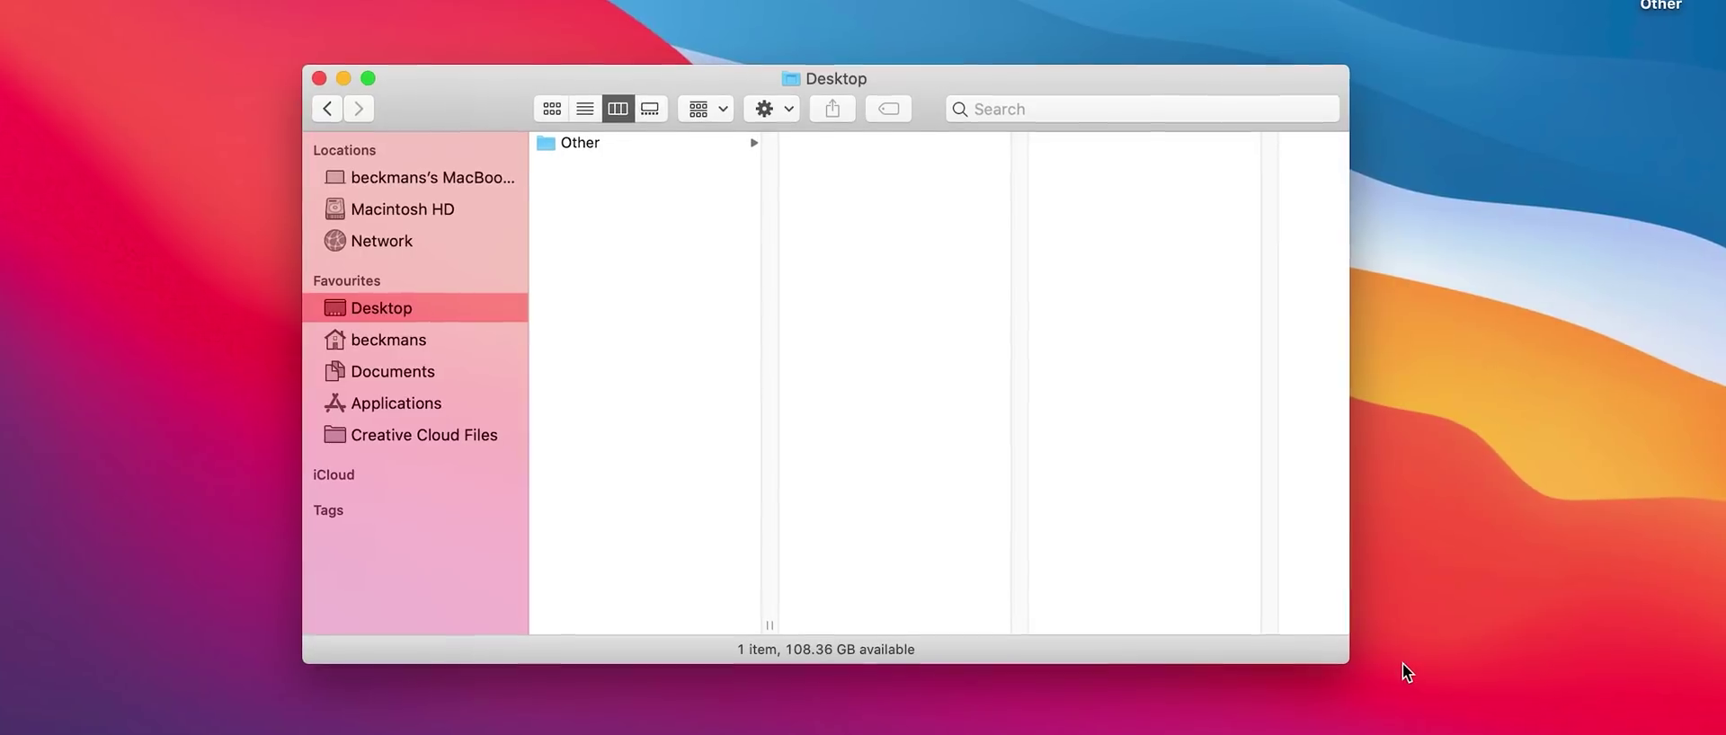
# Step: Slightly enlarge the Finder window showing the Desktop folder
pyautogui.moveTo(1348, 663)
pyautogui.mouseDown()
pyautogui.moveTo(1333, 624)
pyautogui.moveTo(1043, 450)
pyautogui.moveTo(1330, 596)
pyautogui.moveTo(1339, 670)
pyautogui.moveTo(1357, 680)
pyautogui.mouseUp()
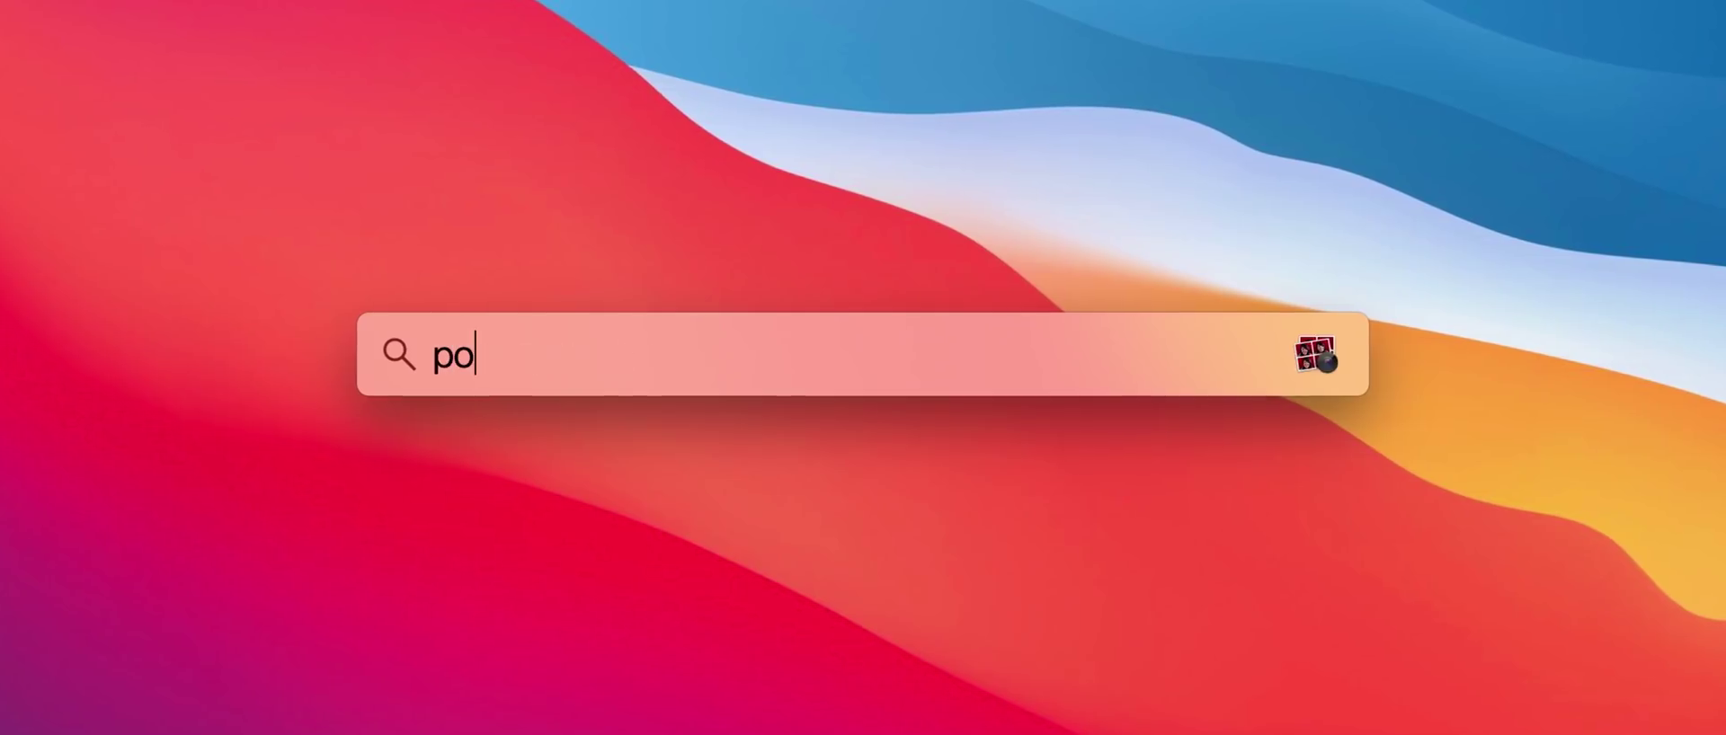
# Step: Search the Mac for "portrait 2020" with Spotlight
pyautogui.write('rait 2020')
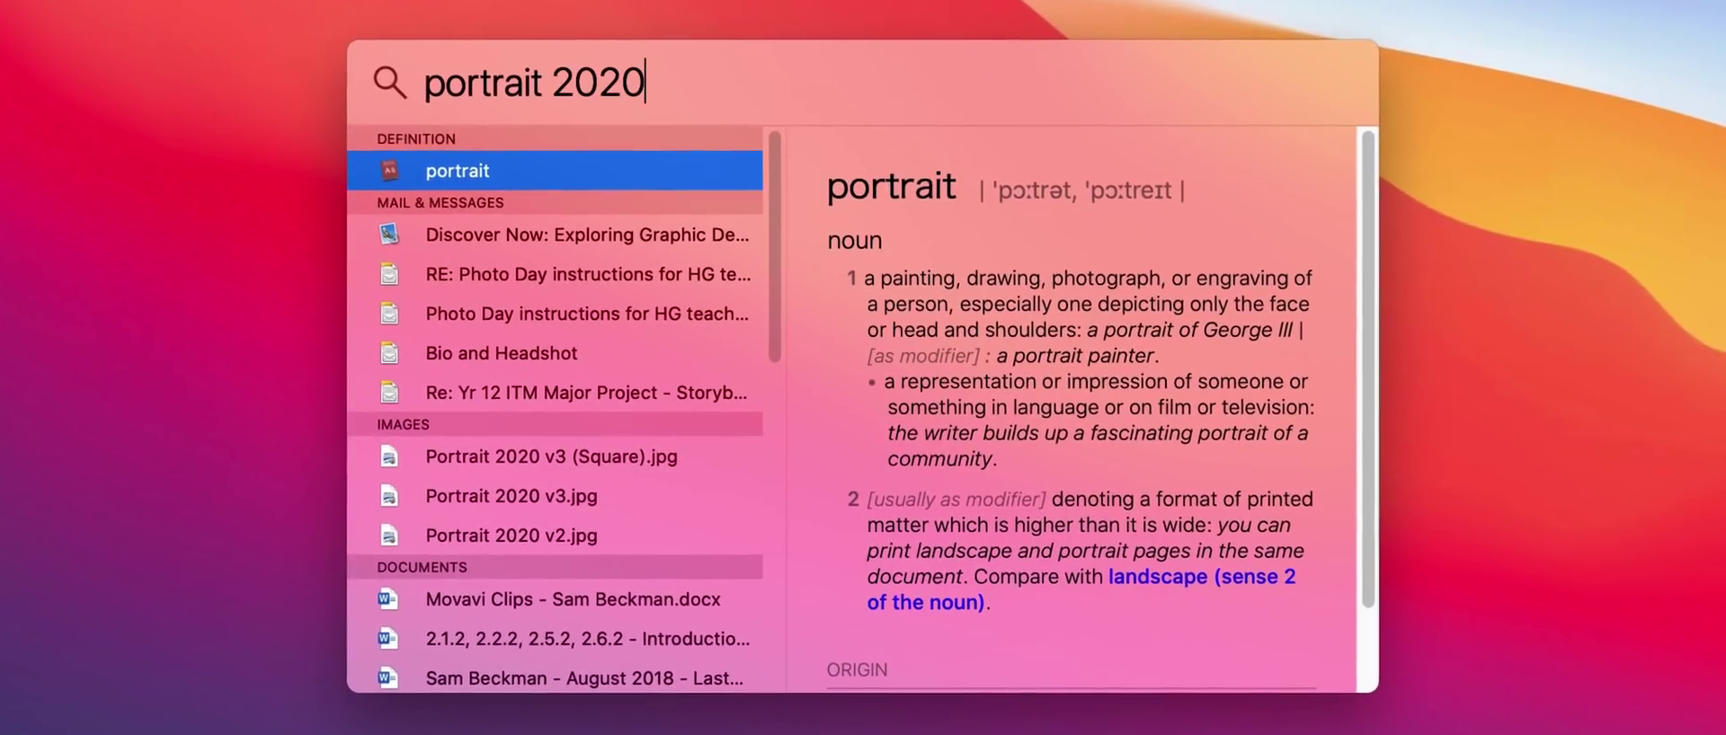